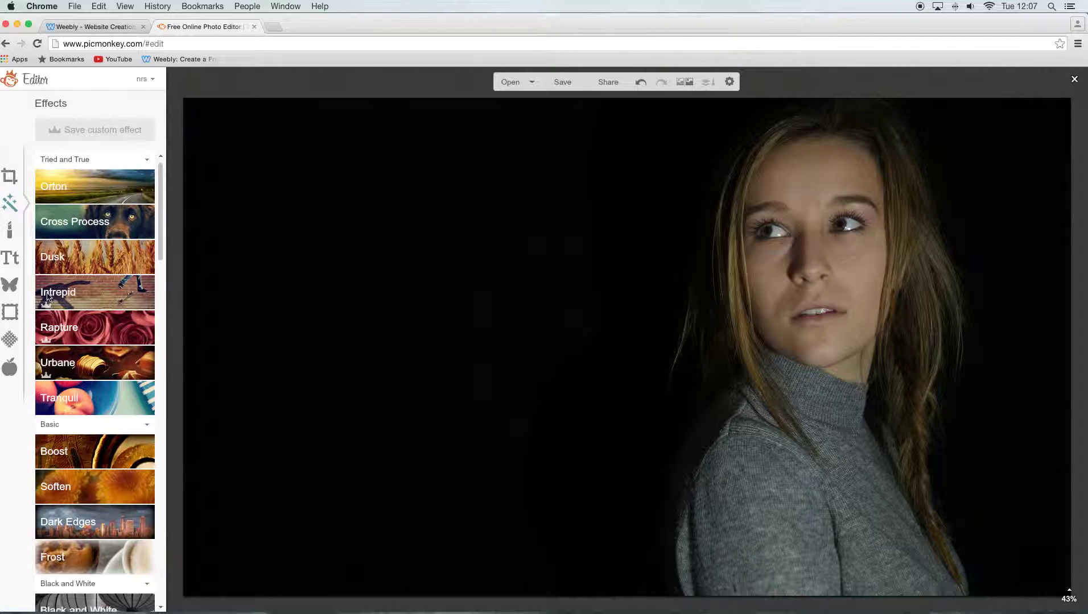
Retouch the forehead with the Blemish Fix touch-up, raise its brush size to 50, and apply the fix
{"action": "left_click", "coordinate": [11, 231]}
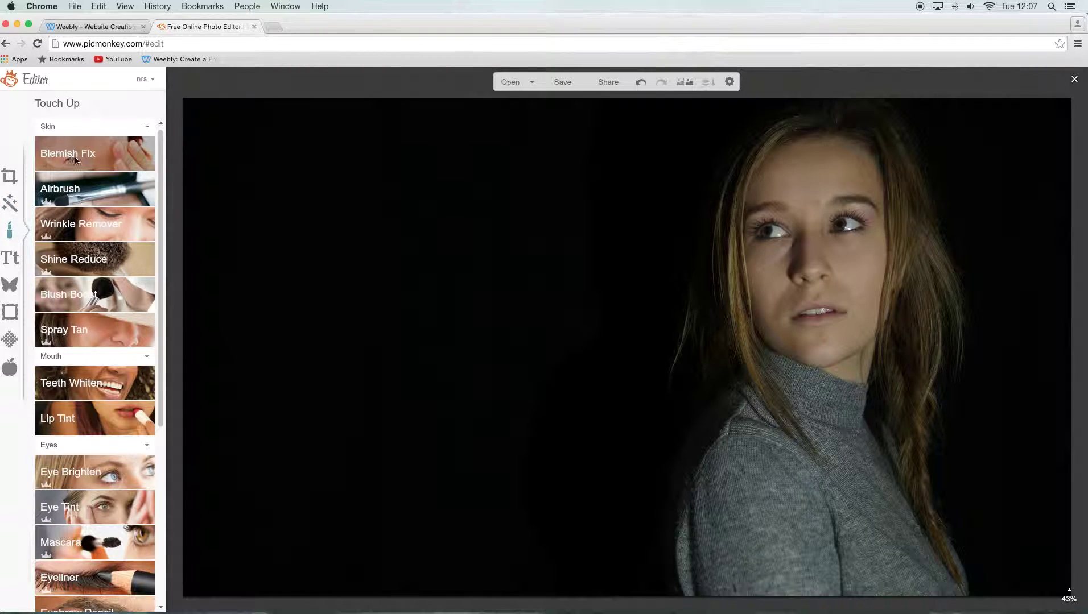
{"action": "left_click", "coordinate": [76, 161]}
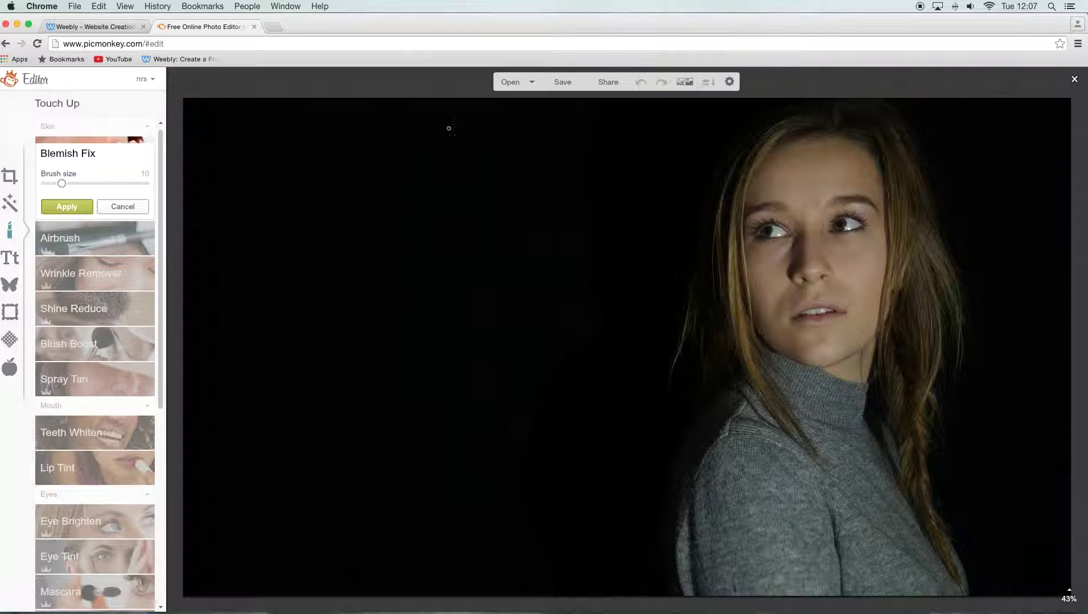
{"action": "left_click_drag", "start_coordinate": [75, 184], "coordinate": [75, 184]}
{"action": "left_click", "coordinate": [814, 203]}
{"action": "left_click_drag", "start_coordinate": [75, 184], "coordinate": [145, 183]}
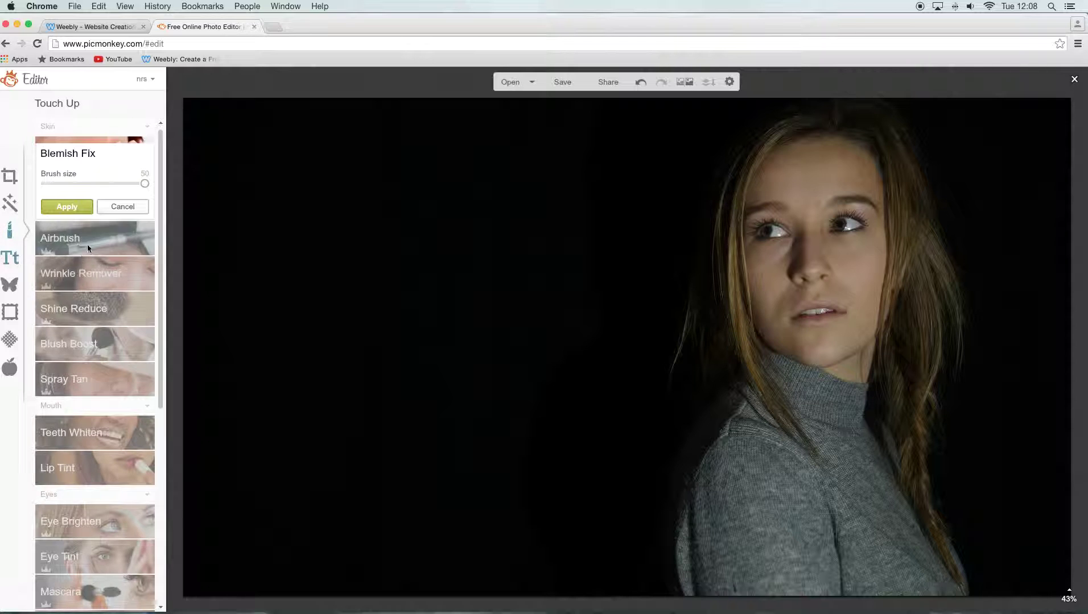
{"action": "left_click", "coordinate": [68, 206]}
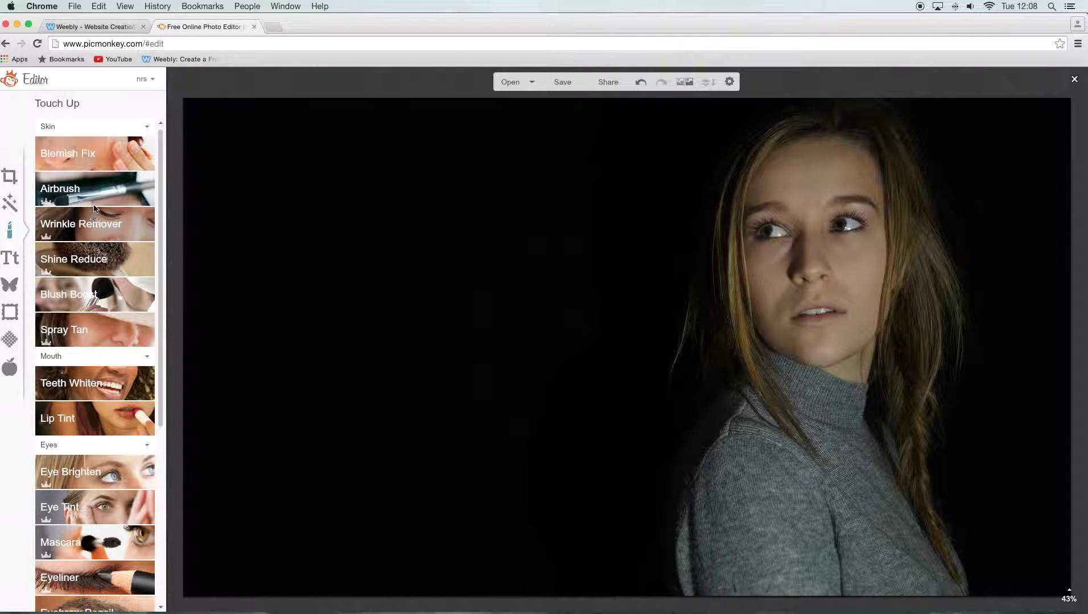
Smooth the face with Natural Airbrush at brush size 39 and 75% fade, undoing the first pass, and apply it
{"action": "left_click", "coordinate": [92, 196]}
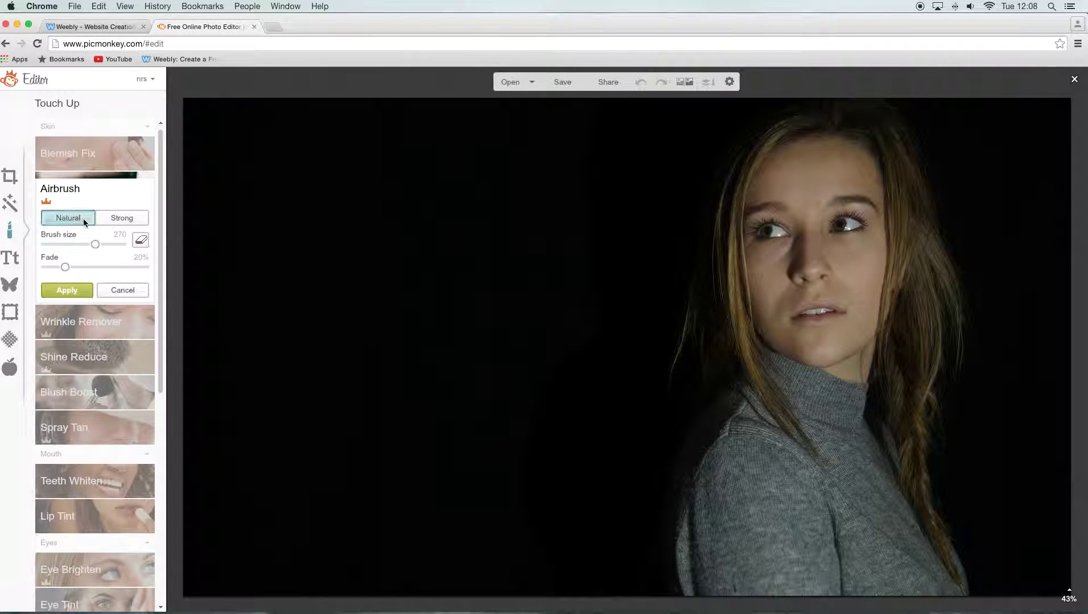
{"action": "left_click_drag", "start_coordinate": [84, 249], "coordinate": [54, 268]}
{"action": "mouse_move", "coordinate": [736, 259]}
{"action": "left_mouse_down"}
{"action": "mouse_move", "coordinate": [753, 266]}
{"action": "mouse_move", "coordinate": [819, 248]}
{"action": "mouse_move", "coordinate": [772, 255]}
{"action": "mouse_move", "coordinate": [783, 251]}
{"action": "left_mouse_up"}
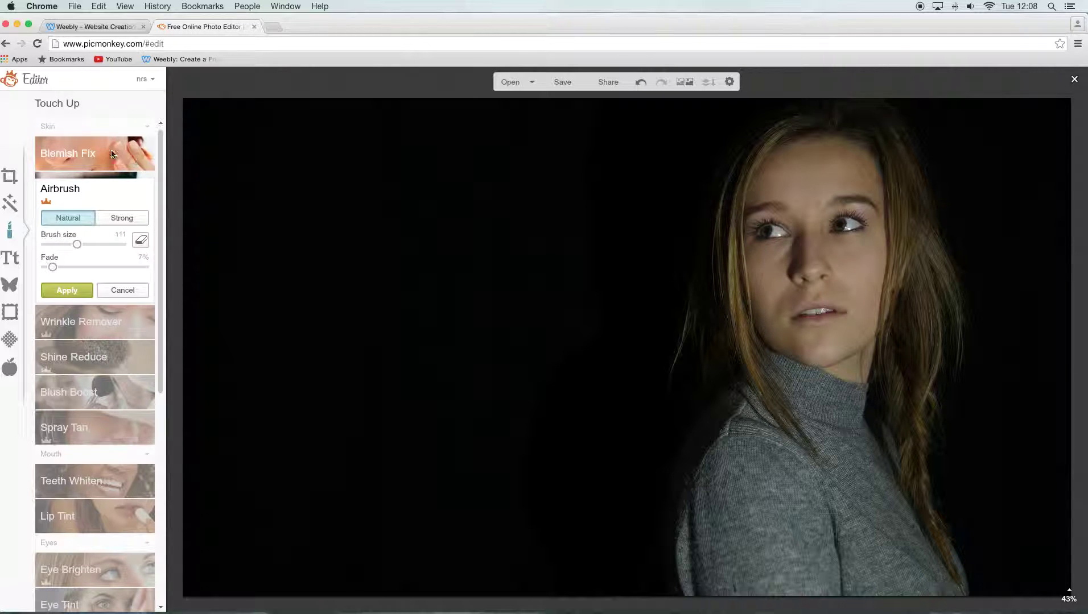
{"action": "left_click", "coordinate": [637, 85]}
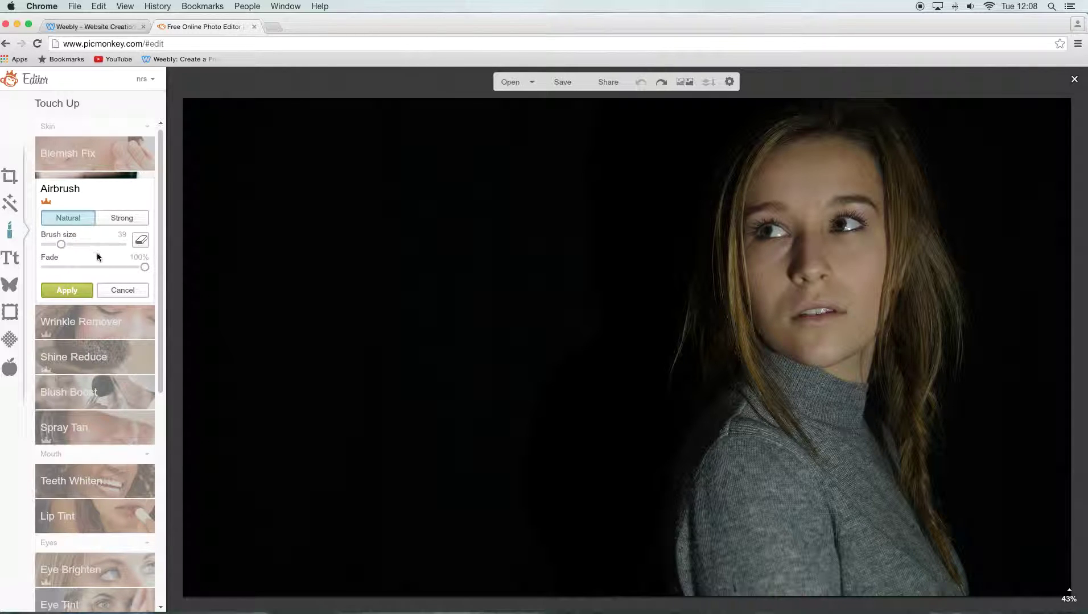
{"action": "left_click", "coordinate": [768, 249]}
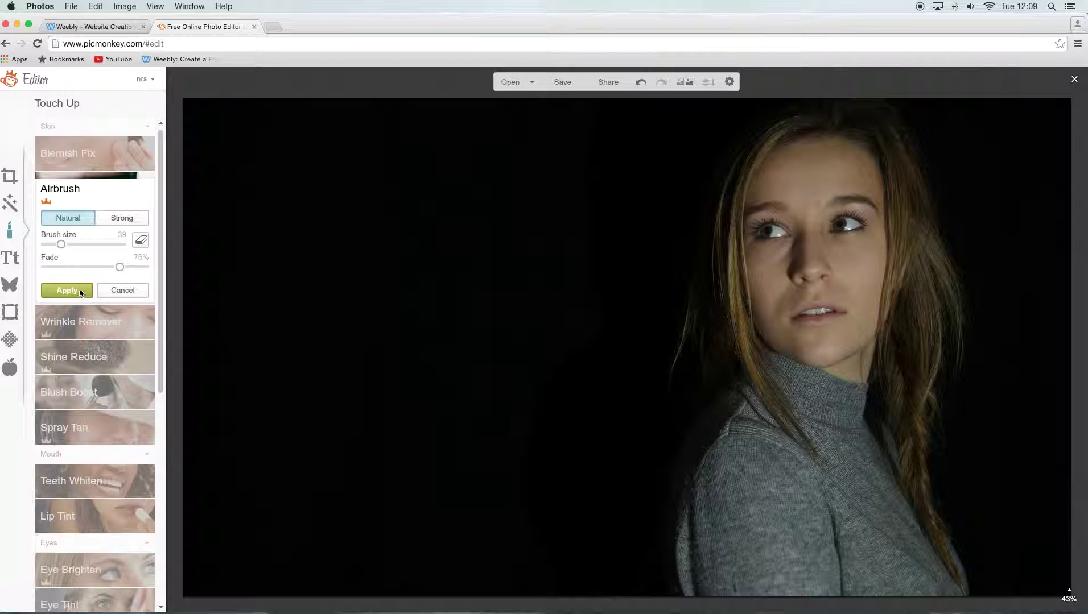
{"action": "left_click", "coordinate": [79, 291]}
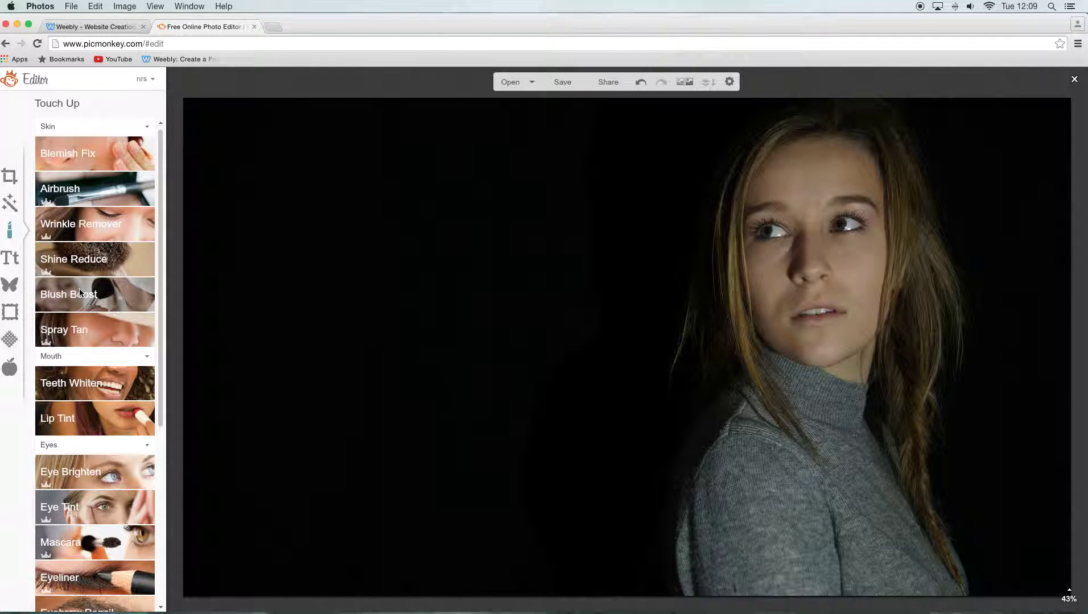
Soften lines around the eyes with Wrinkle Remover at 18% fade and a small brush, and apply it
{"action": "left_click", "coordinate": [103, 225]}
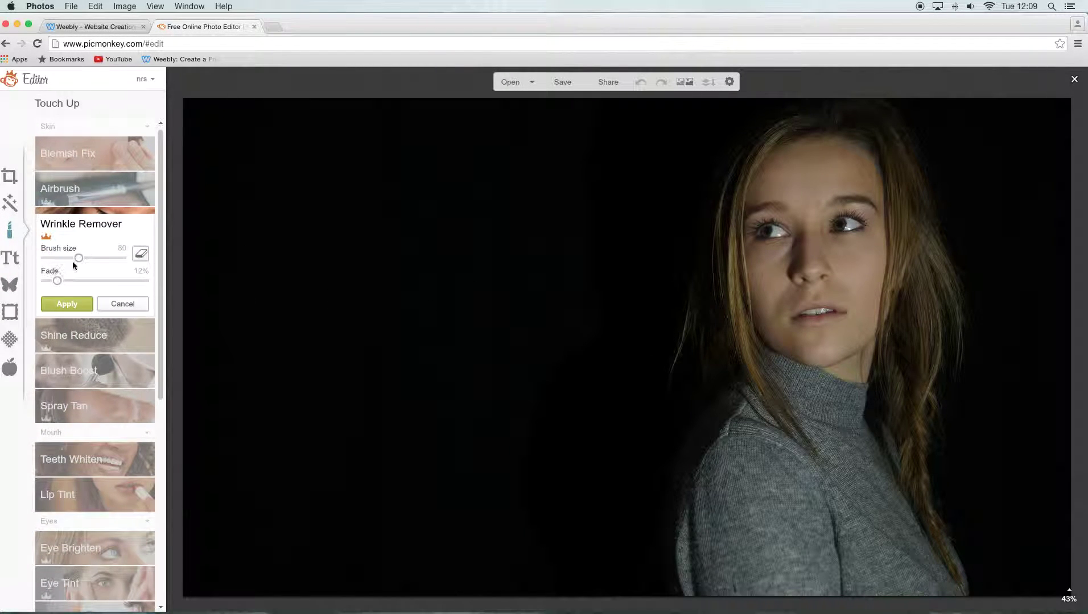
{"action": "left_click_drag", "start_coordinate": [82, 260], "coordinate": [66, 260]}
{"action": "left_click", "coordinate": [774, 298]}
{"action": "left_click", "coordinate": [97, 281]}
{"action": "left_click", "coordinate": [63, 281]}
{"action": "left_click", "coordinate": [91, 258]}
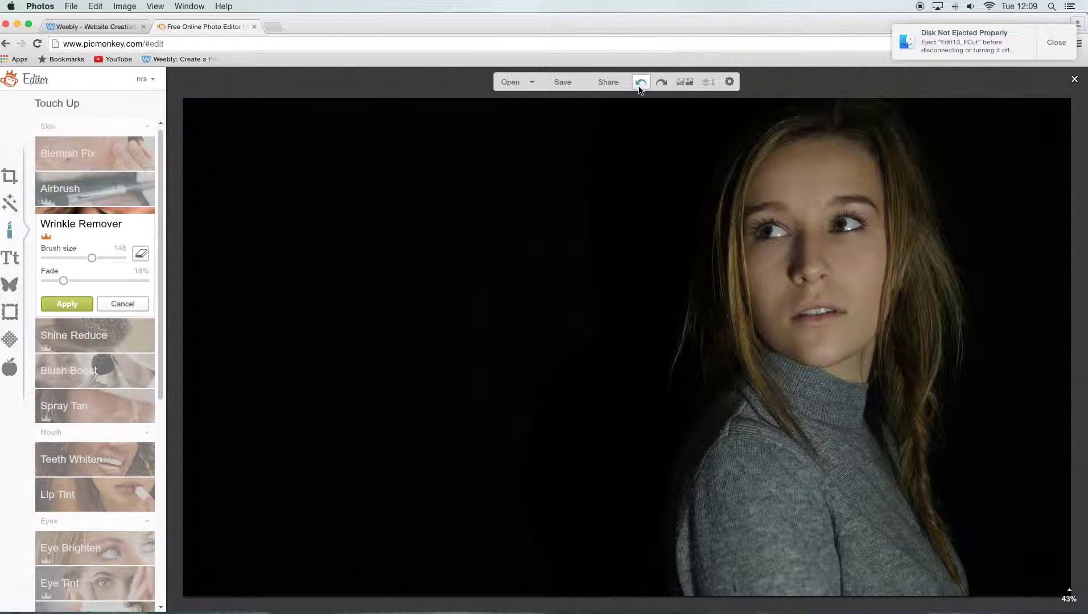
{"action": "left_click_drag", "start_coordinate": [93, 261], "coordinate": [64, 261]}
{"action": "mouse_move", "coordinate": [834, 242]}
{"action": "left_mouse_down"}
{"action": "mouse_move", "coordinate": [822, 235]}
{"action": "mouse_move", "coordinate": [833, 250]}
{"action": "mouse_move", "coordinate": [830, 240]}
{"action": "mouse_move", "coordinate": [847, 247]}
{"action": "mouse_move", "coordinate": [825, 233]}
{"action": "mouse_move", "coordinate": [813, 242]}
{"action": "mouse_move", "coordinate": [824, 242]}
{"action": "left_mouse_up"}
{"action": "left_click", "coordinate": [73, 305]}
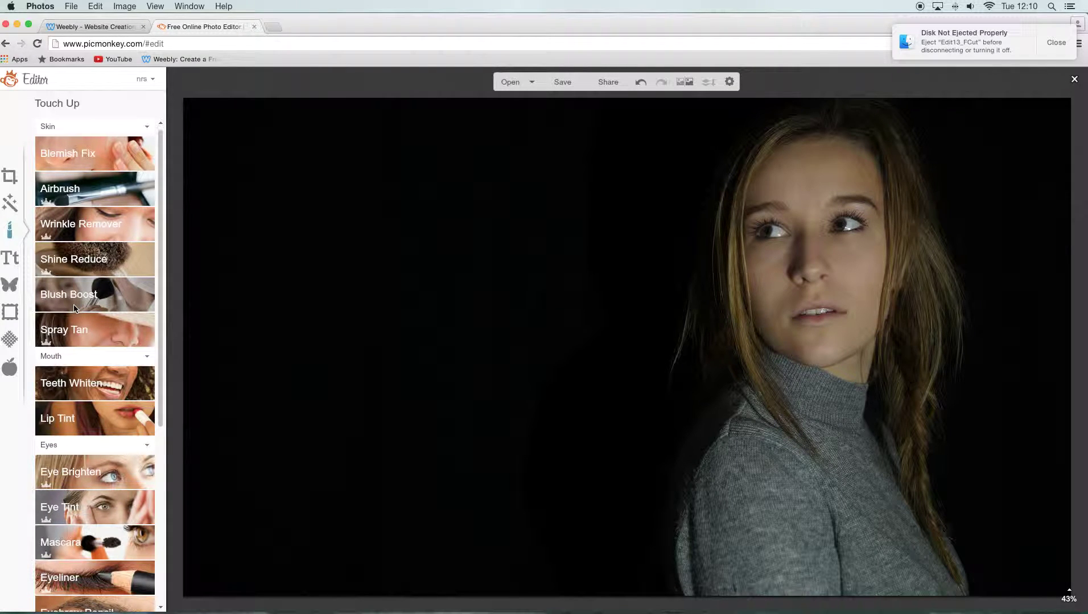
Reduce shine on the forehead with Shine Reduce at brush size 49 and apply it
{"action": "left_click", "coordinate": [83, 263]}
{"action": "mouse_move", "coordinate": [84, 292]}
{"action": "left_mouse_down"}
{"action": "mouse_move", "coordinate": [66, 293]}
{"action": "mouse_move", "coordinate": [93, 294]}
{"action": "left_mouse_up"}
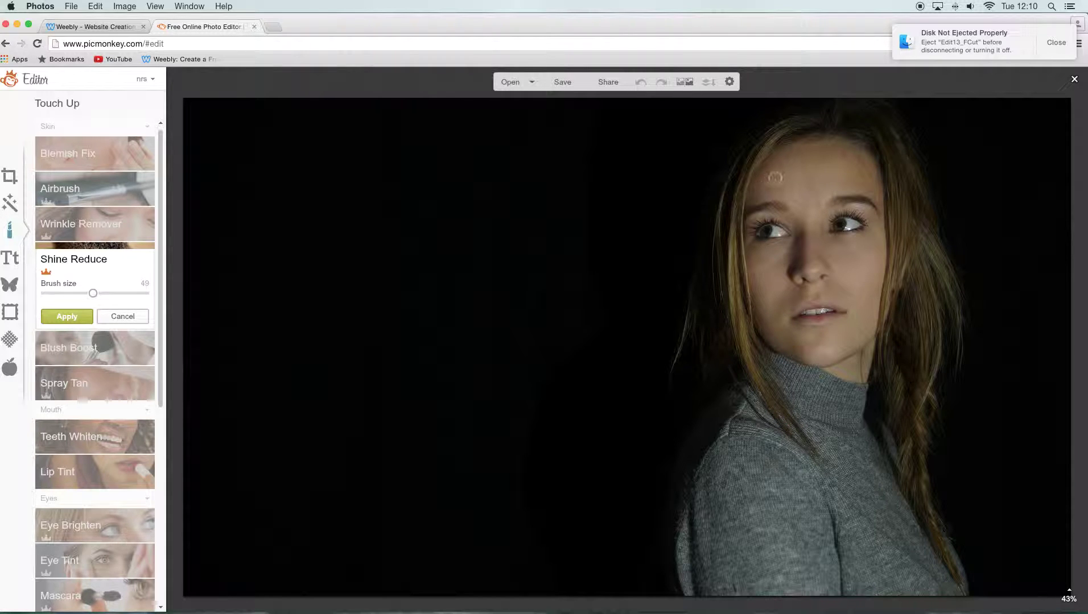
{"action": "left_click_drag", "start_coordinate": [832, 187], "coordinate": [824, 188]}
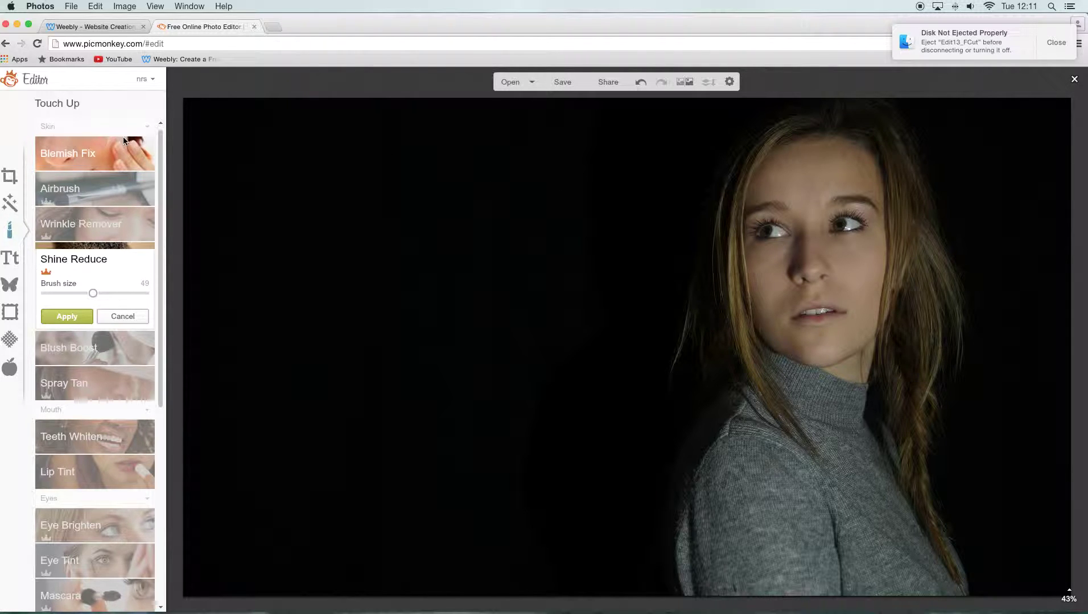
{"action": "left_click", "coordinate": [84, 313]}
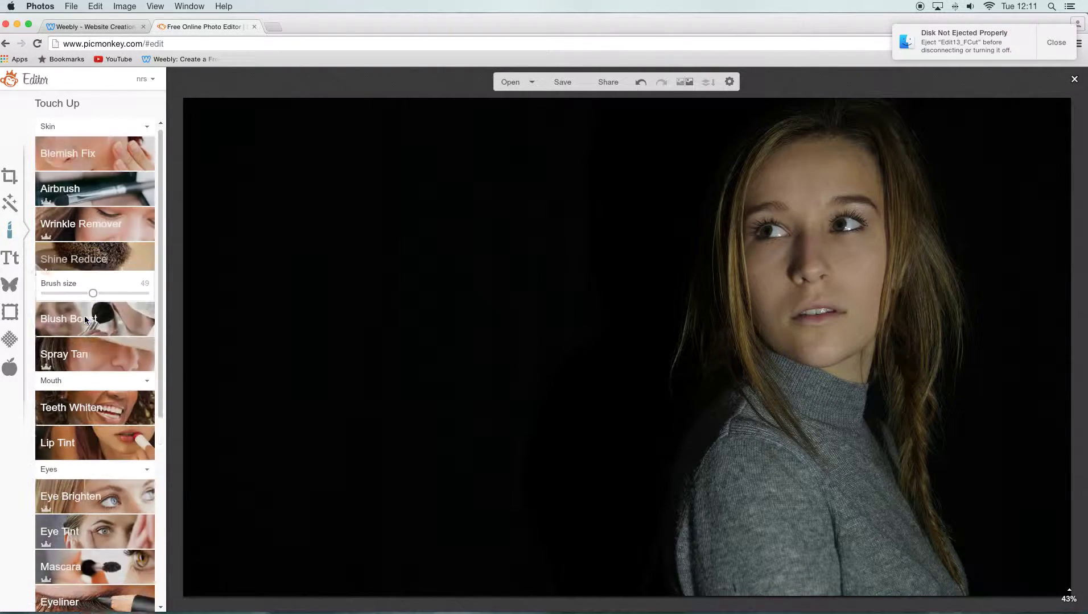
Add peach Blush Boost to the cheeks at brush size 235 and 55% fade, and apply it
{"action": "left_click", "coordinate": [100, 302]}
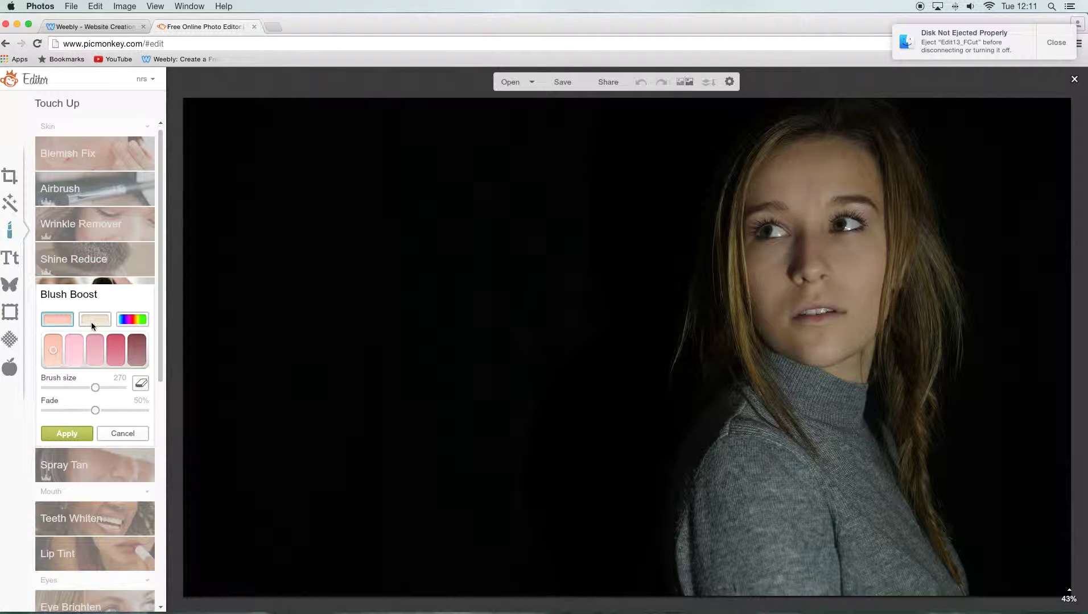
{"action": "left_click", "coordinate": [69, 387]}
{"action": "left_click_drag", "start_coordinate": [107, 409], "coordinate": [107, 410]}
{"action": "left_click", "coordinate": [148, 410]}
{"action": "left_click_drag", "start_coordinate": [94, 388], "coordinate": [104, 388]}
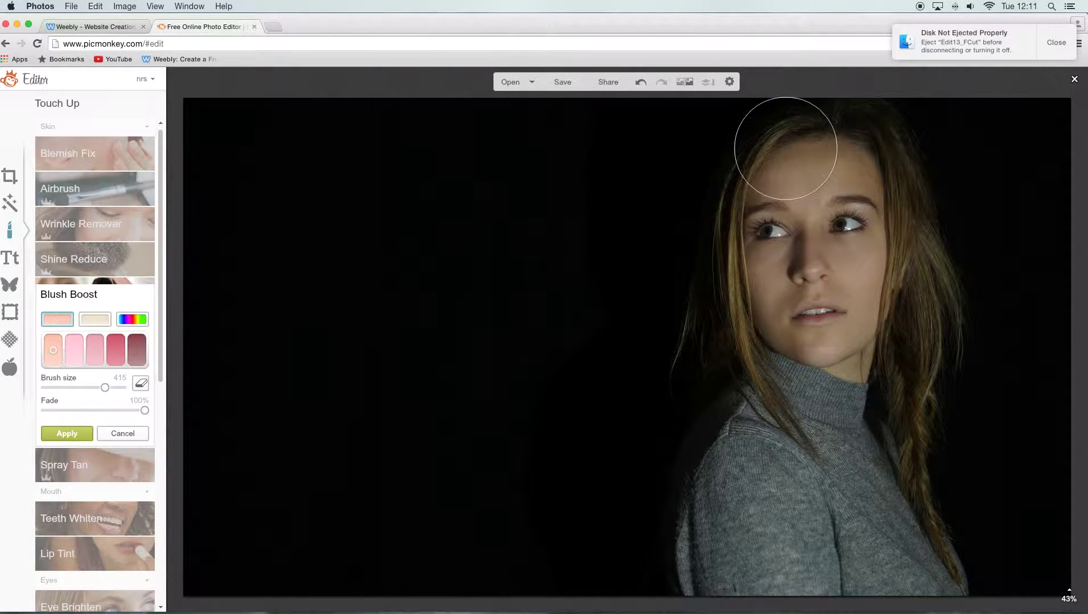
{"action": "left_click", "coordinate": [91, 387]}
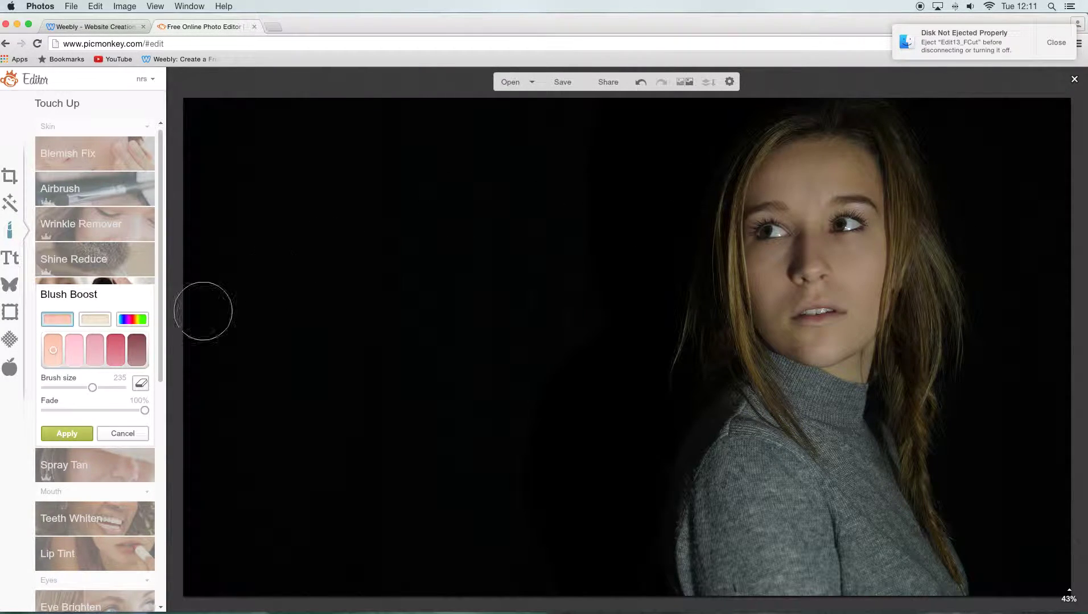
{"action": "left_click", "coordinate": [98, 410]}
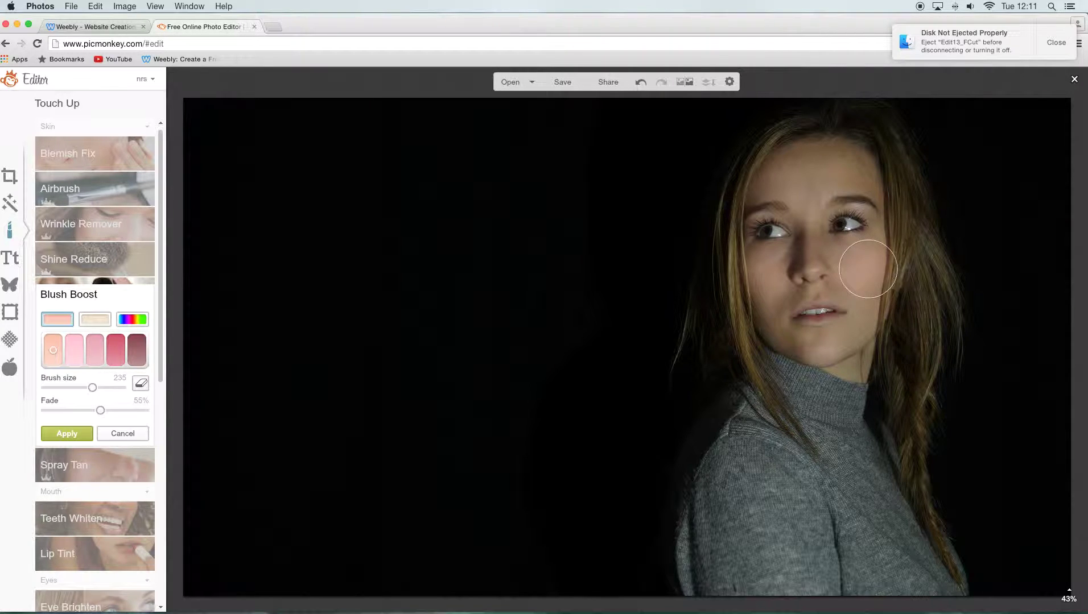
{"action": "left_click", "coordinate": [67, 434]}
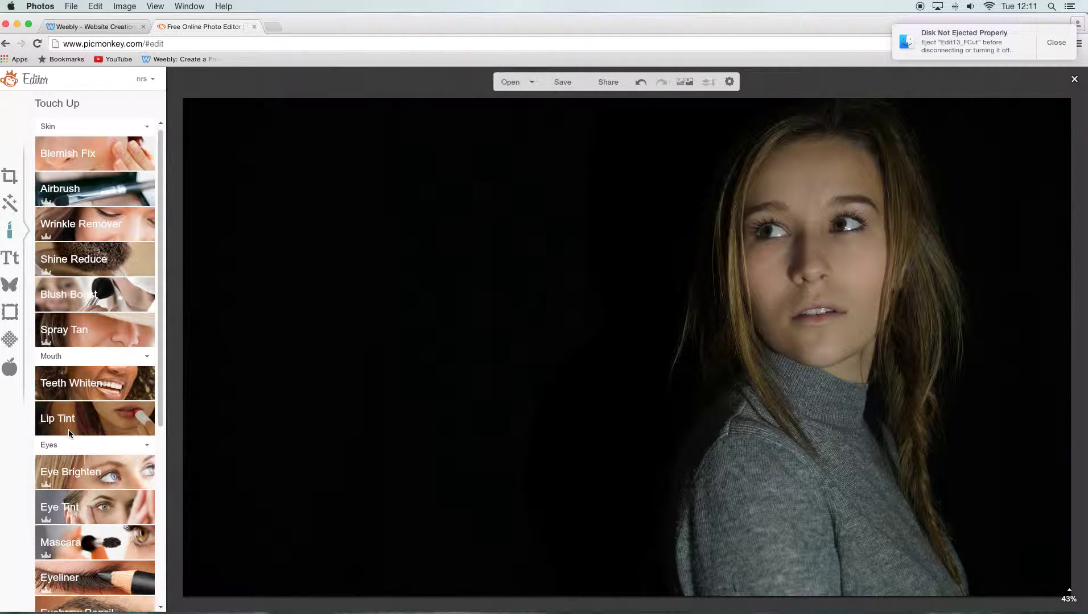
Tan the face with Spray Tan at brush size 529 and intensity 35, undoing the first pass before repainting, and apply it
{"action": "left_click", "coordinate": [118, 323]}
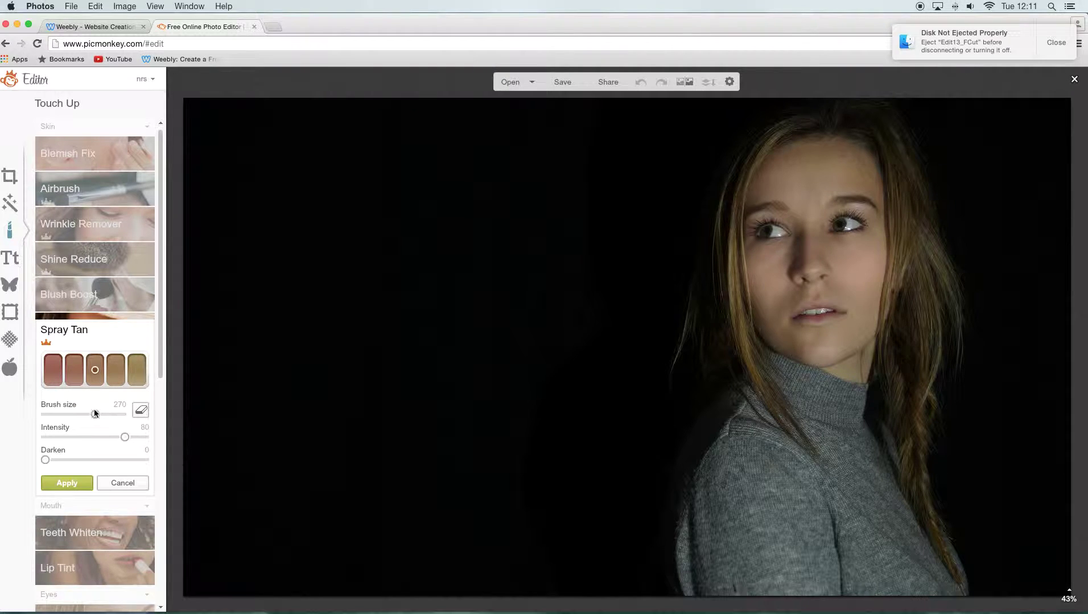
{"action": "left_click", "coordinate": [120, 438]}
{"action": "left_click", "coordinate": [88, 437]}
{"action": "left_click_drag", "start_coordinate": [95, 415], "coordinate": [111, 415]}
{"action": "mouse_move", "coordinate": [809, 213]}
{"action": "left_mouse_down"}
{"action": "mouse_move", "coordinate": [816, 197]}
{"action": "mouse_move", "coordinate": [808, 278]}
{"action": "mouse_move", "coordinate": [820, 319]}
{"action": "mouse_move", "coordinate": [825, 256]}
{"action": "mouse_move", "coordinate": [836, 329]}
{"action": "left_mouse_up"}
{"action": "left_click", "coordinate": [634, 82]}
{"action": "left_click", "coordinate": [635, 84]}
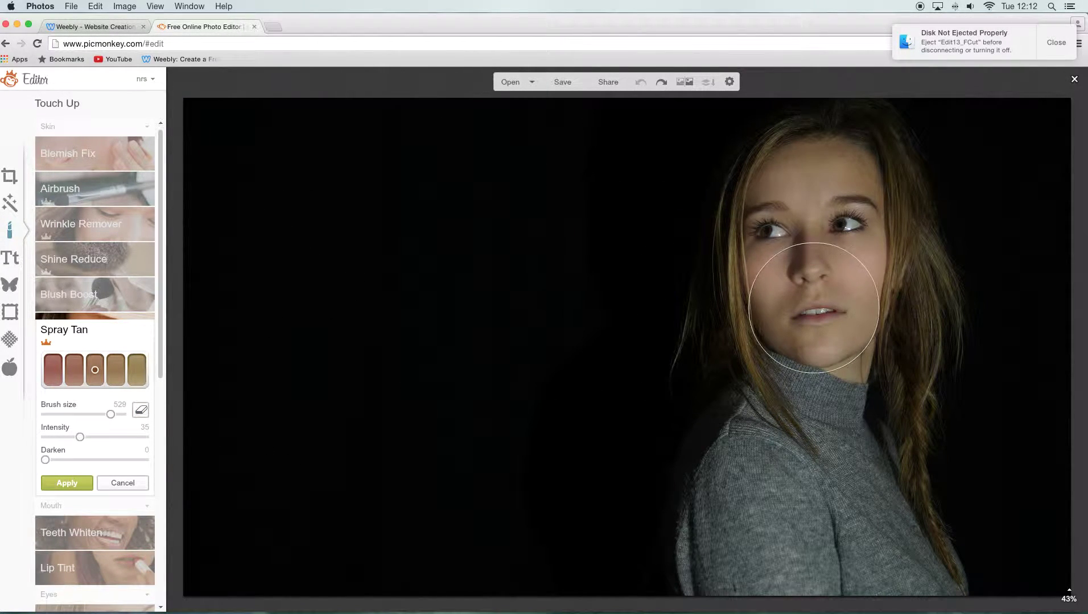
{"action": "mouse_move", "coordinate": [818, 305]}
{"action": "left_mouse_down"}
{"action": "mouse_move", "coordinate": [823, 321]}
{"action": "mouse_move", "coordinate": [826, 122]}
{"action": "mouse_move", "coordinate": [838, 194]}
{"action": "mouse_move", "coordinate": [803, 194]}
{"action": "mouse_move", "coordinate": [782, 211]}
{"action": "mouse_move", "coordinate": [772, 297]}
{"action": "mouse_move", "coordinate": [846, 351]}
{"action": "left_mouse_up"}
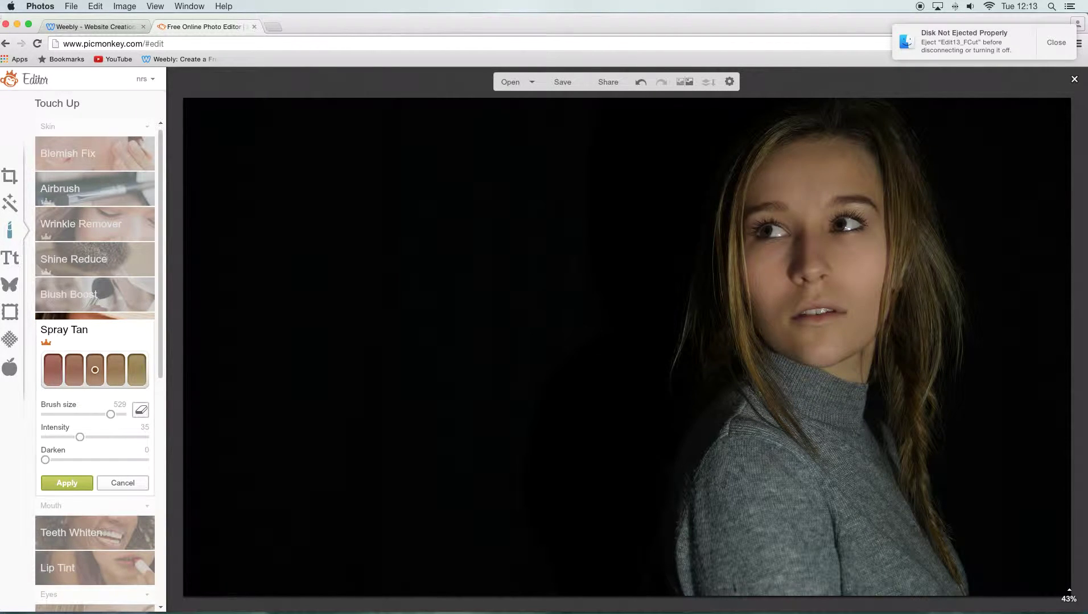
{"action": "left_click", "coordinate": [62, 481]}
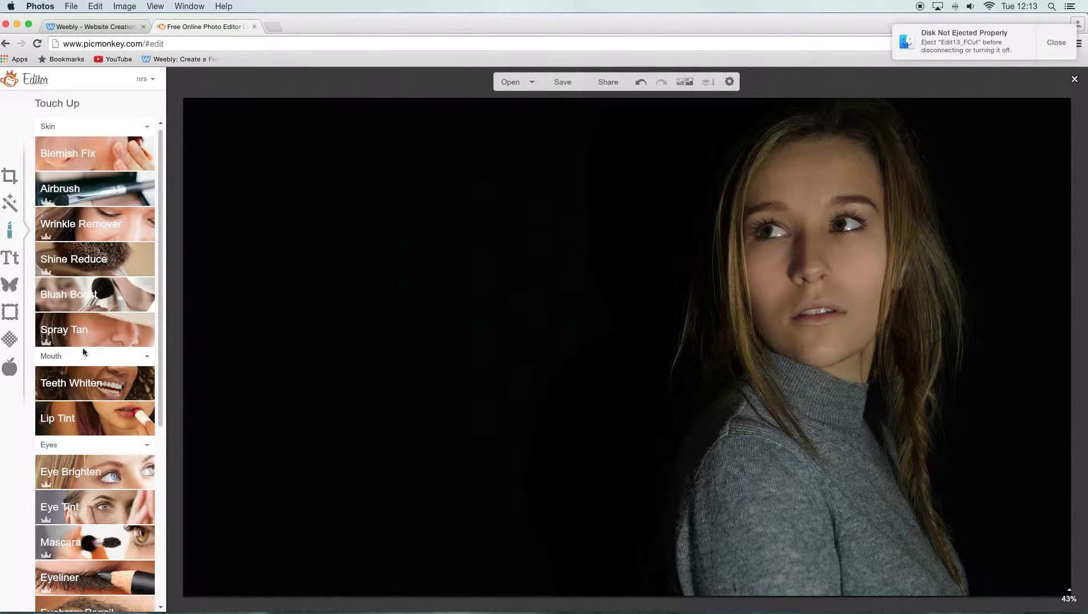
Dismiss Blush Boost, whiten the teeth using Teeth Whiten with a smaller brush, and apply it
{"action": "left_click", "coordinate": [95, 300]}
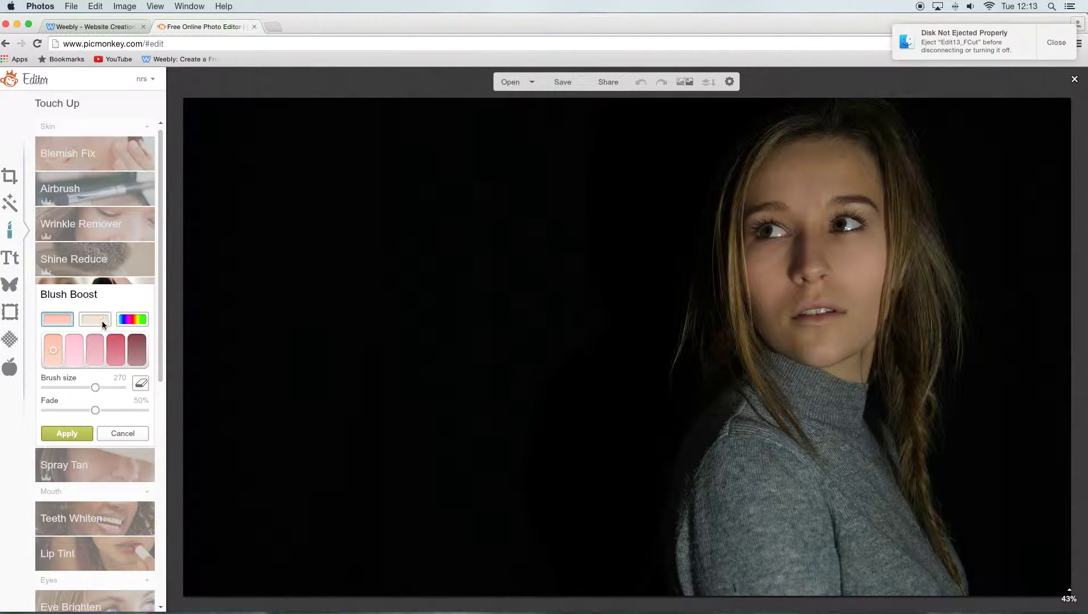
{"action": "left_click", "coordinate": [129, 434]}
{"action": "left_click", "coordinate": [96, 384]}
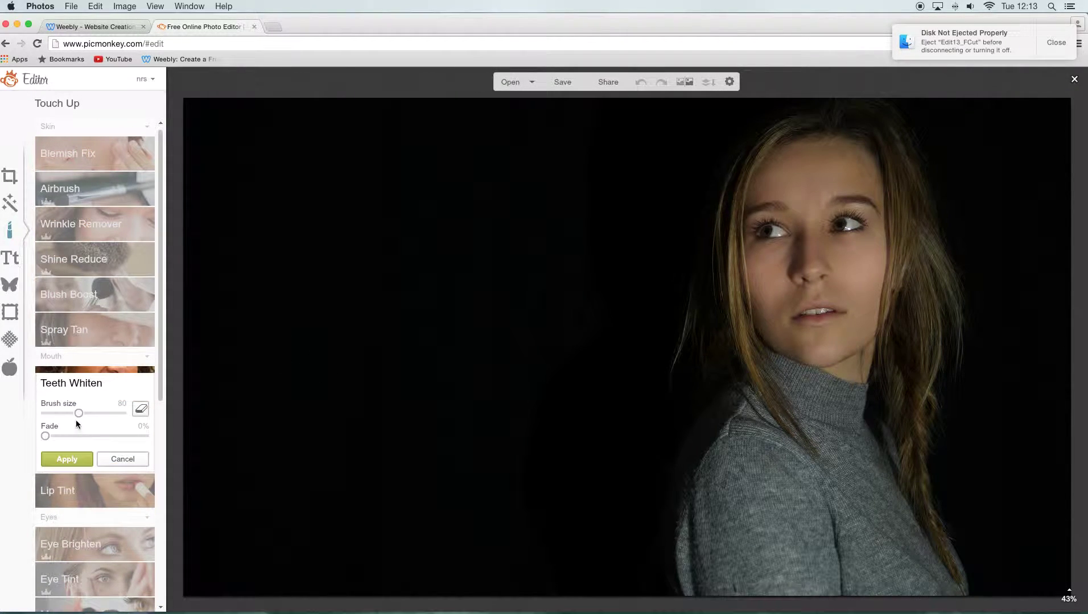
{"action": "left_click_drag", "start_coordinate": [81, 416], "coordinate": [83, 413]}
{"action": "left_click_drag", "start_coordinate": [68, 416], "coordinate": [68, 414]}
{"action": "mouse_move", "coordinate": [812, 316]}
{"action": "left_mouse_down"}
{"action": "mouse_move", "coordinate": [830, 310]}
{"action": "mouse_move", "coordinate": [803, 315]}
{"action": "left_mouse_up"}
{"action": "left_click", "coordinate": [84, 458]}
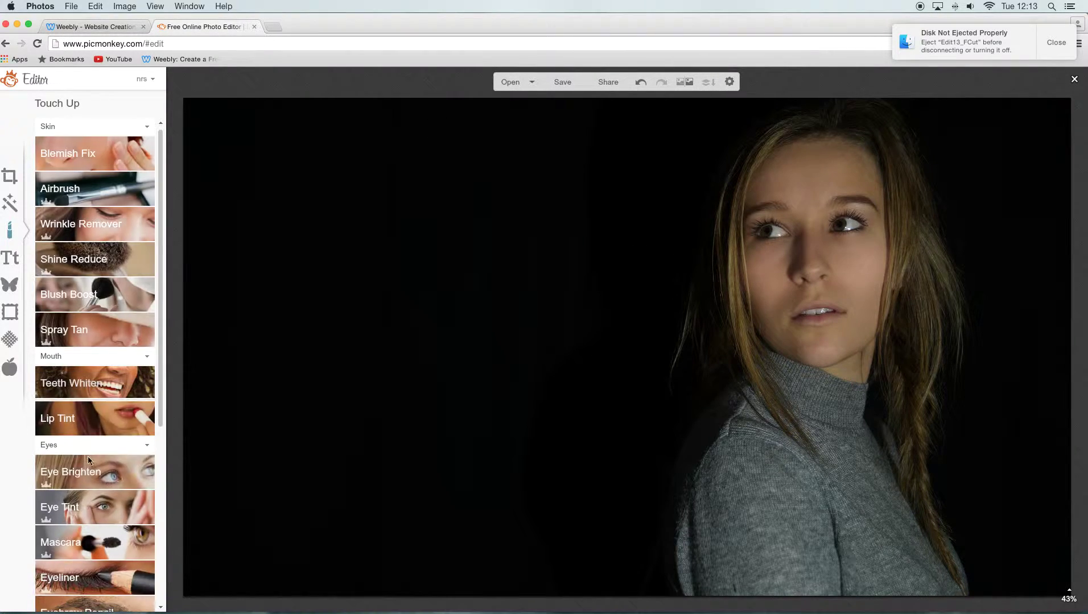
Try tinting the lips from the brown-toned palette at brush size 59 and 12% hardness, and discard the tint
{"action": "left_click", "coordinate": [85, 417]}
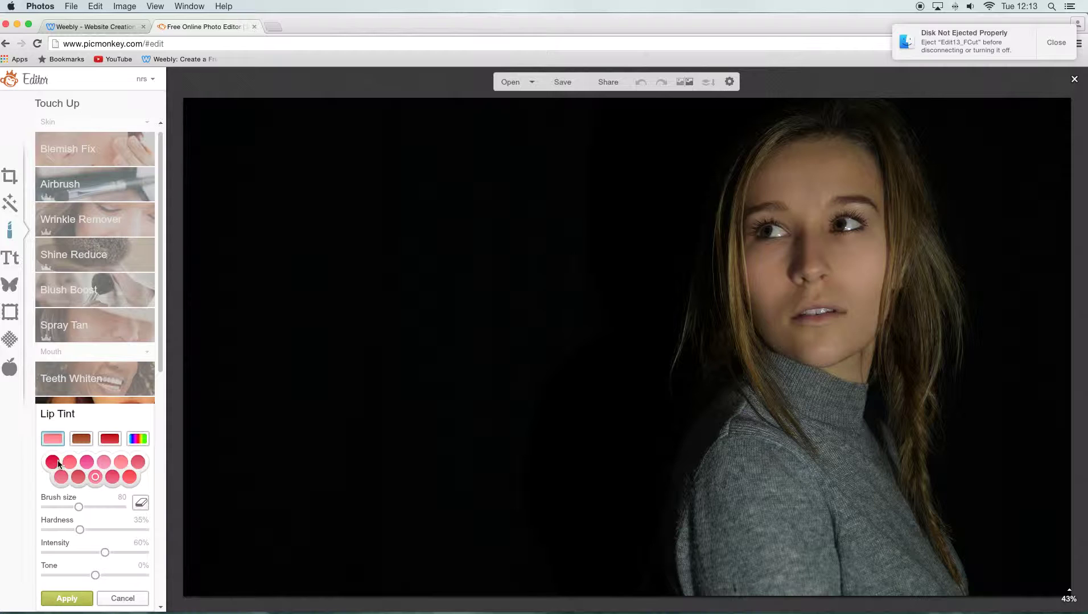
{"action": "left_click", "coordinate": [80, 445]}
{"action": "left_click_drag", "start_coordinate": [83, 504], "coordinate": [57, 505]}
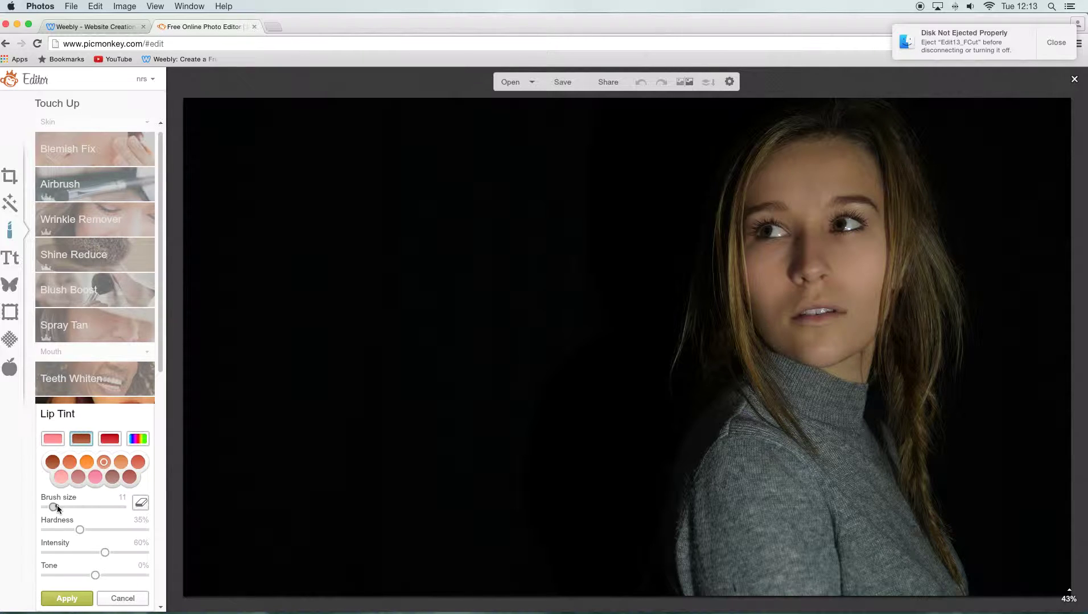
{"action": "left_click_drag", "start_coordinate": [815, 315], "coordinate": [821, 320]}
{"action": "left_click", "coordinate": [641, 82]}
{"action": "left_click", "coordinate": [73, 505]}
{"action": "left_click", "coordinate": [823, 308]}
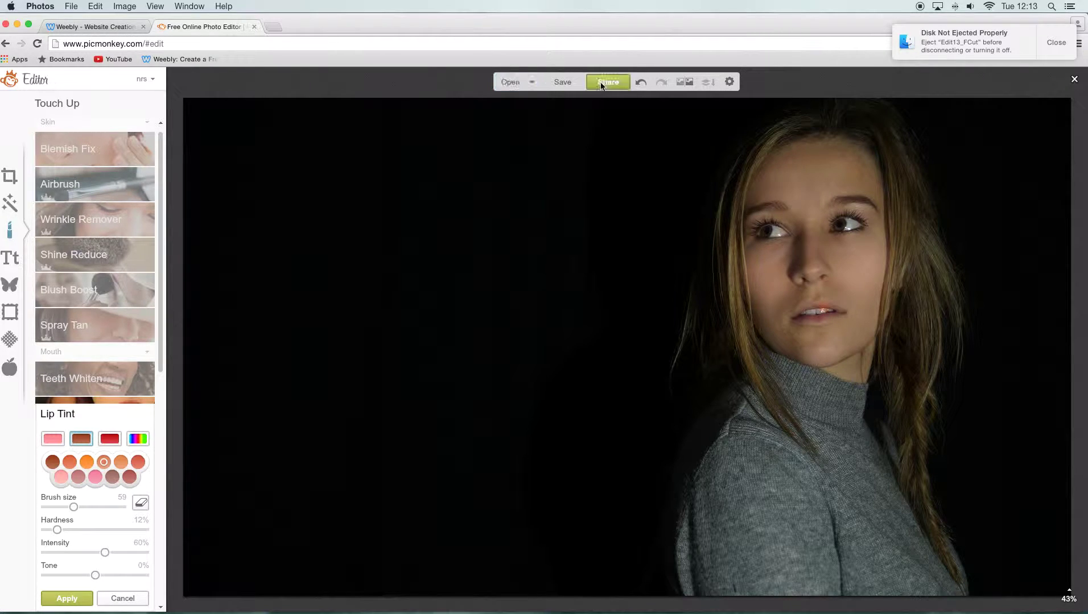
{"action": "left_click", "coordinate": [630, 86]}
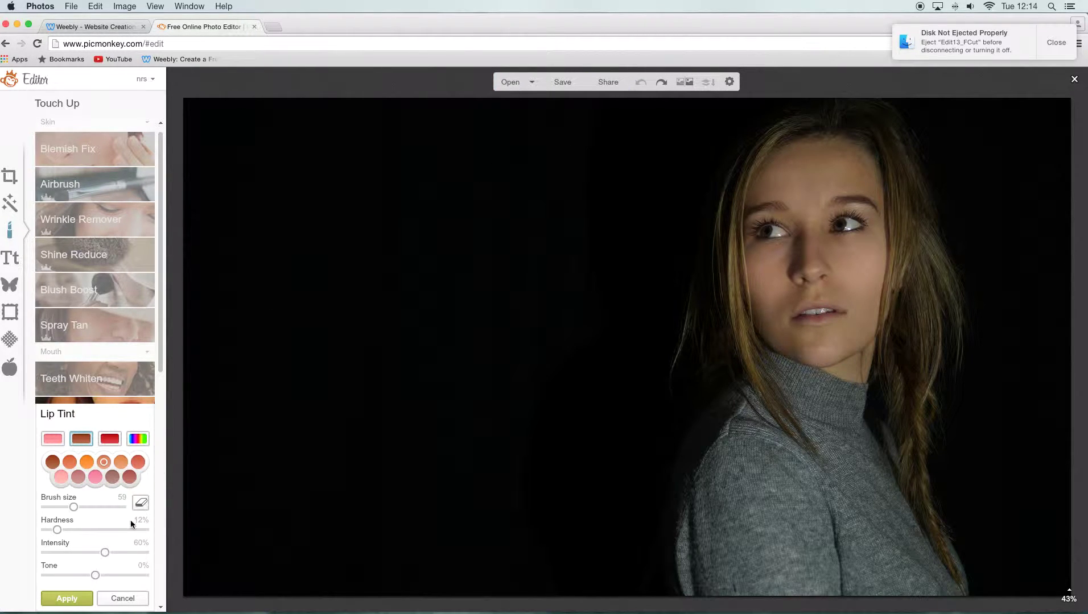
{"action": "left_click", "coordinate": [122, 599]}
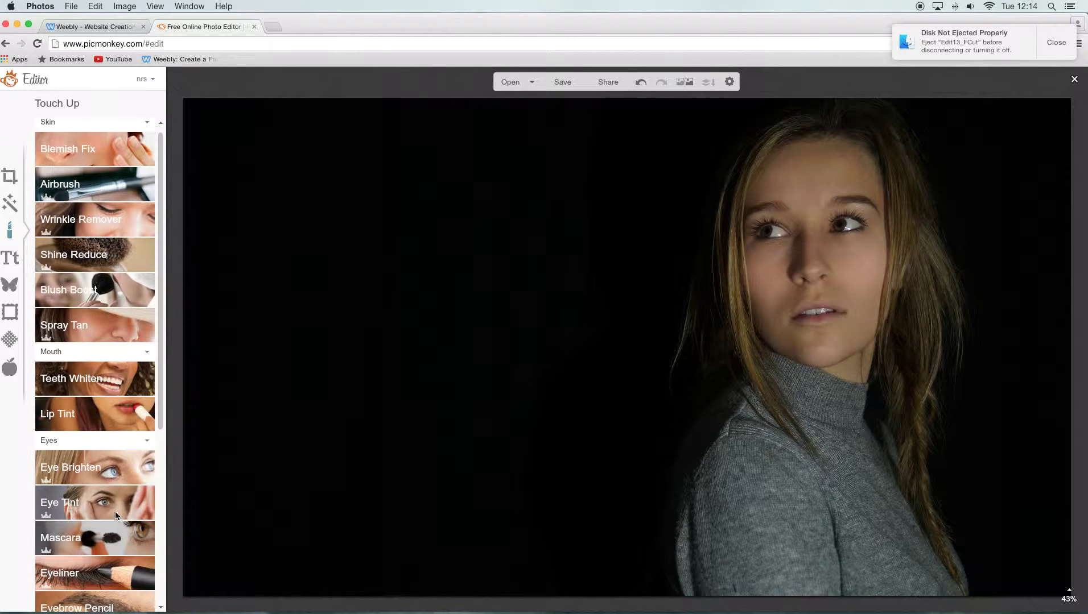
Brighten both eyes with Eye Brighten at brush size 80, 0% lighten and 50% fade, and apply it
{"action": "left_click", "coordinate": [130, 474]}
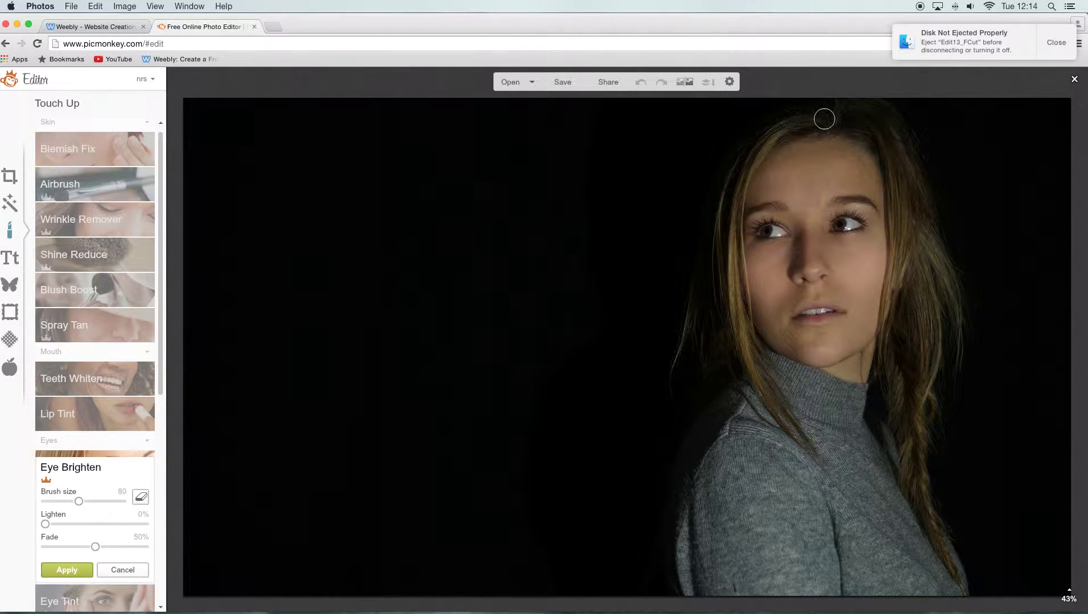
{"action": "left_click_drag", "start_coordinate": [768, 232], "coordinate": [855, 223]}
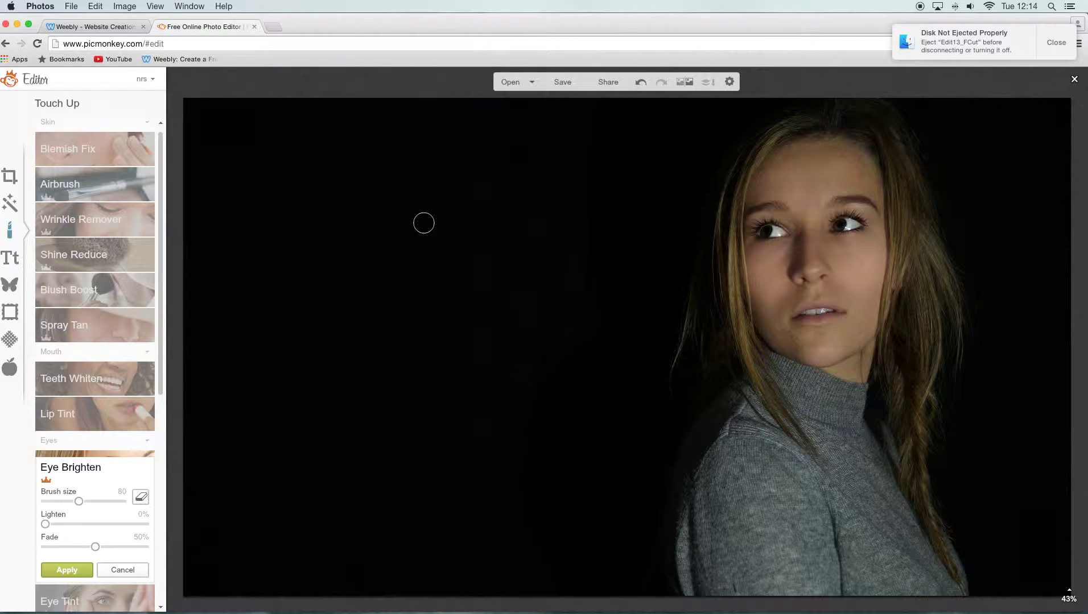
{"action": "left_click", "coordinate": [85, 570]}
Try tinting an eye brown with Eye Tint at brush size 80 and 20% fade, and discard the tint
{"action": "left_click", "coordinate": [98, 516]}
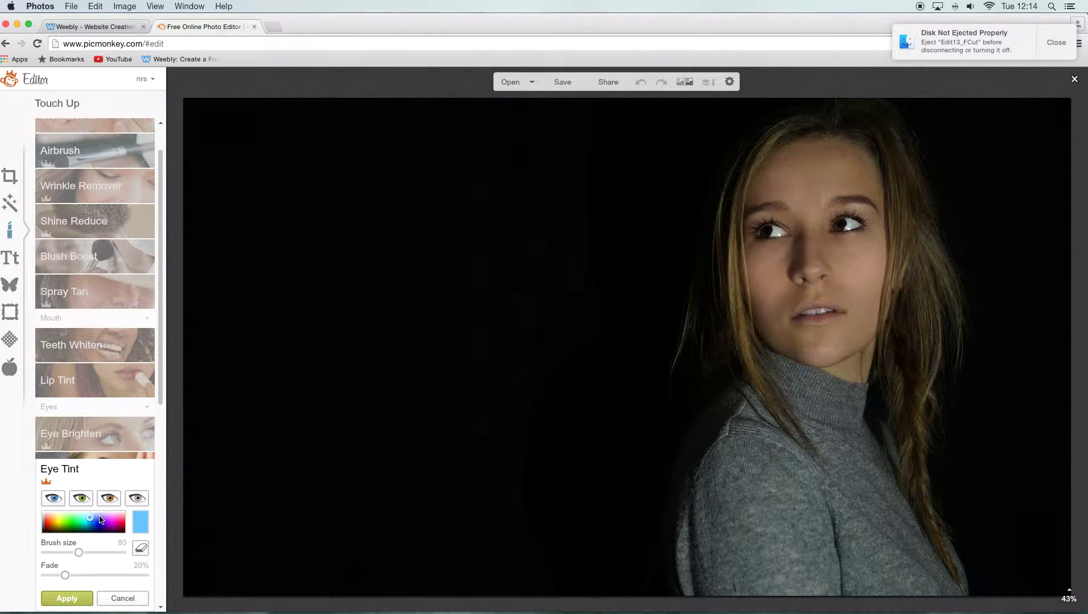
{"action": "left_click", "coordinate": [108, 500]}
{"action": "left_click_drag", "start_coordinate": [767, 239], "coordinate": [765, 235]}
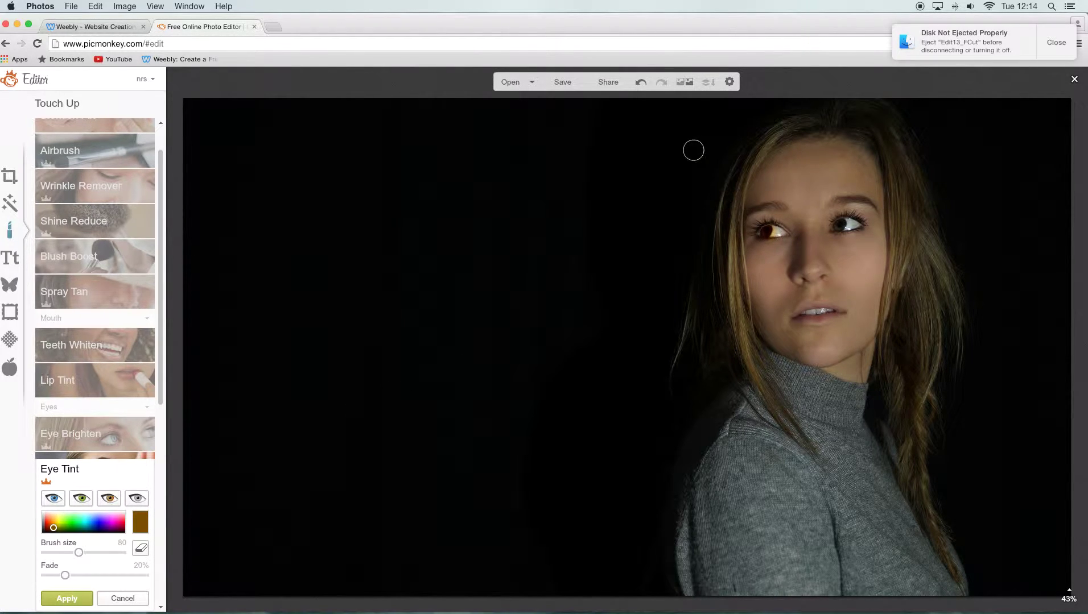
{"action": "left_click", "coordinate": [640, 82]}
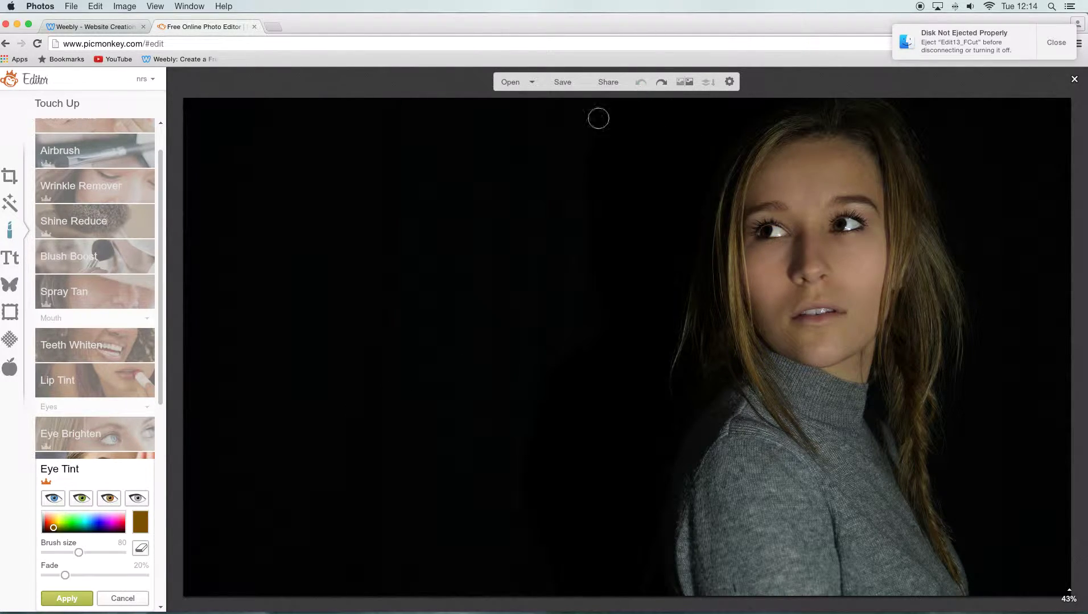
{"action": "left_click", "coordinate": [100, 599]}
Darken the lashes of both eyes using Mascara with a smaller brush at 60% strength, and apply it
{"action": "scroll", "coordinate": [158, 467], "scroll_direction": "down", "scroll_amount": 2}
{"action": "scroll", "coordinate": [158, 467], "scroll_direction": "down", "scroll_amount": 4}
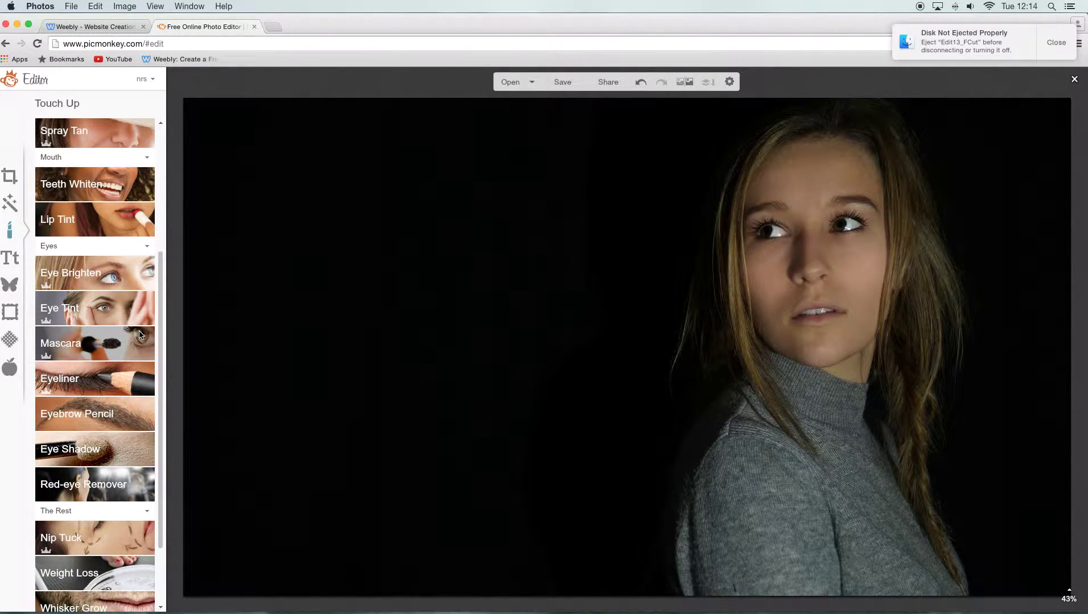
{"action": "left_click", "coordinate": [140, 335]}
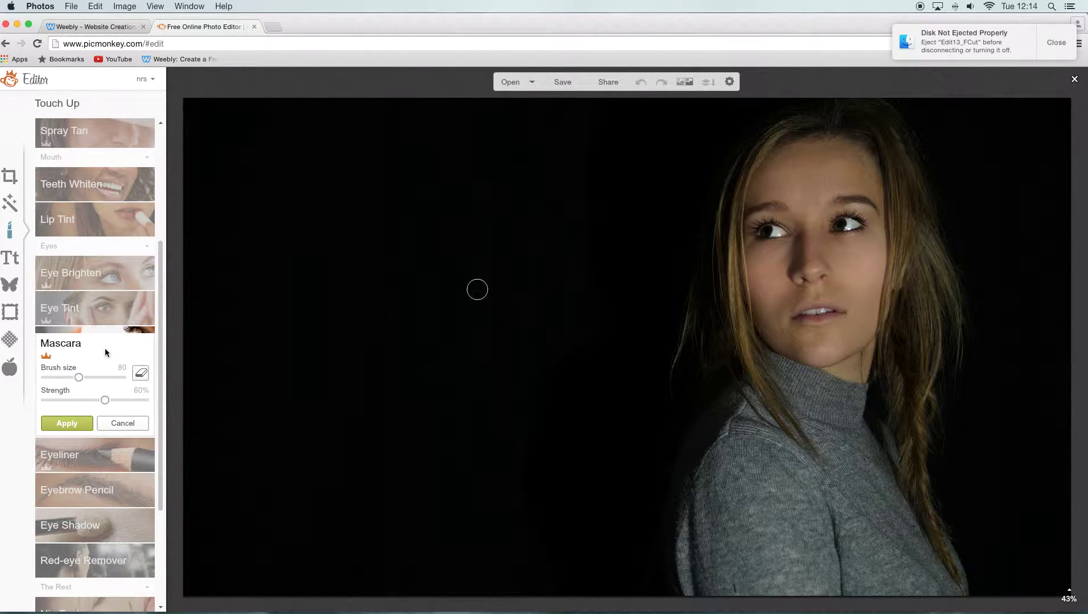
{"action": "left_click", "coordinate": [69, 377]}
{"action": "mouse_move", "coordinate": [859, 223]}
{"action": "left_mouse_down"}
{"action": "mouse_move", "coordinate": [868, 220]}
{"action": "mouse_move", "coordinate": [831, 221]}
{"action": "left_mouse_up"}
{"action": "left_click_drag", "start_coordinate": [753, 234], "coordinate": [773, 224]}
{"action": "left_click", "coordinate": [90, 422]}
Try lining the eye with Eyeliner at brush size 40 and 35% strength, undo the strokes, and close the effect
{"action": "left_click", "coordinate": [111, 372]}
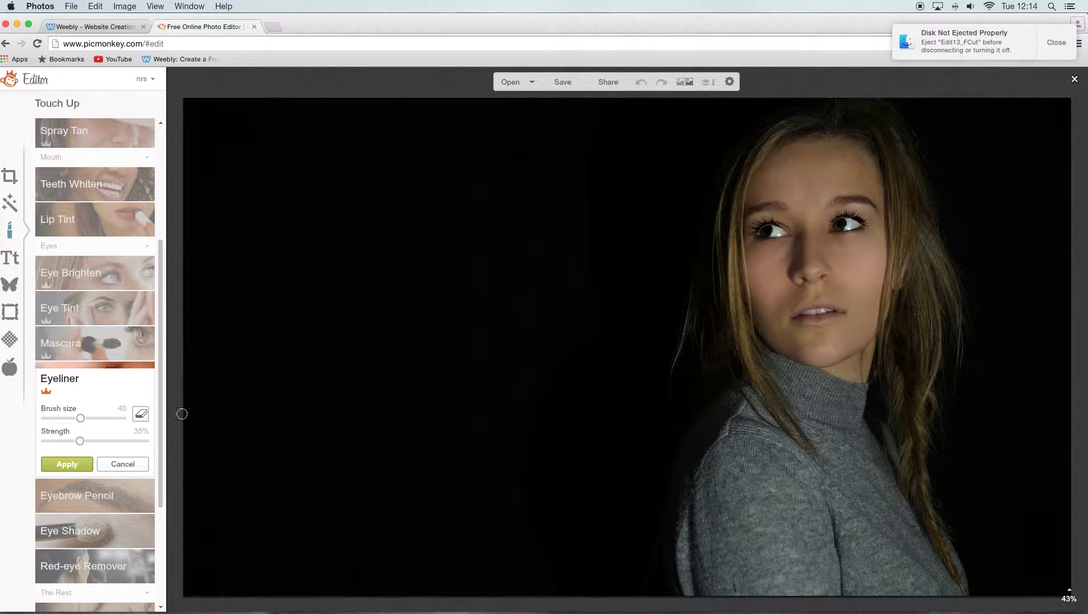
{"action": "left_click", "coordinate": [833, 223]}
{"action": "left_click", "coordinate": [641, 81]}
{"action": "left_click", "coordinate": [643, 83]}
{"action": "left_click", "coordinate": [67, 466]}
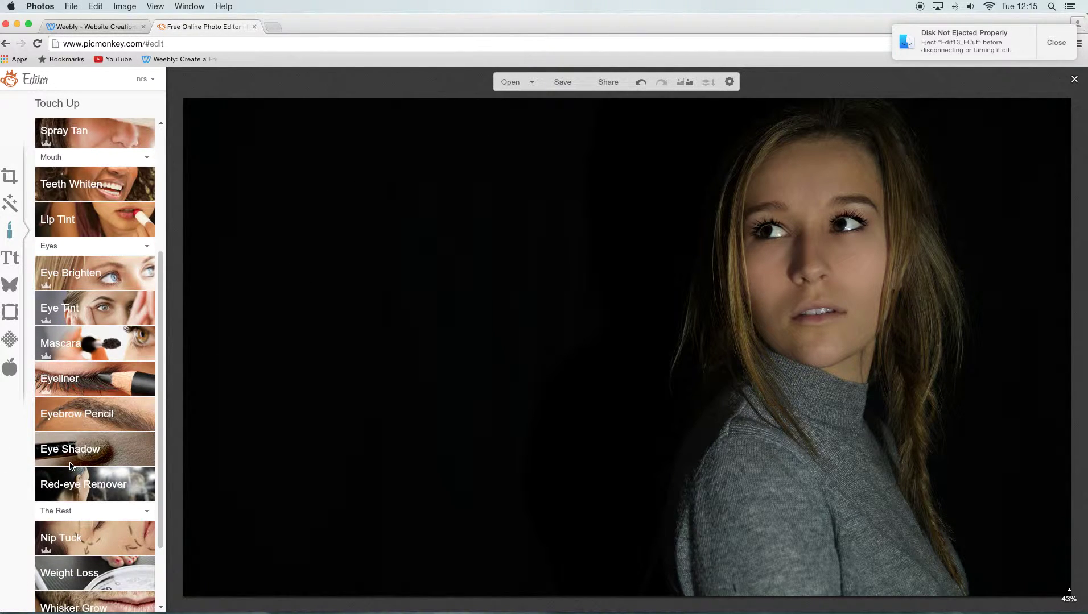
Shade both eyelids with Eye Shadow from the neutral brown palette at brush size 80 and 60% fade, and apply it
{"action": "left_click", "coordinate": [71, 467]}
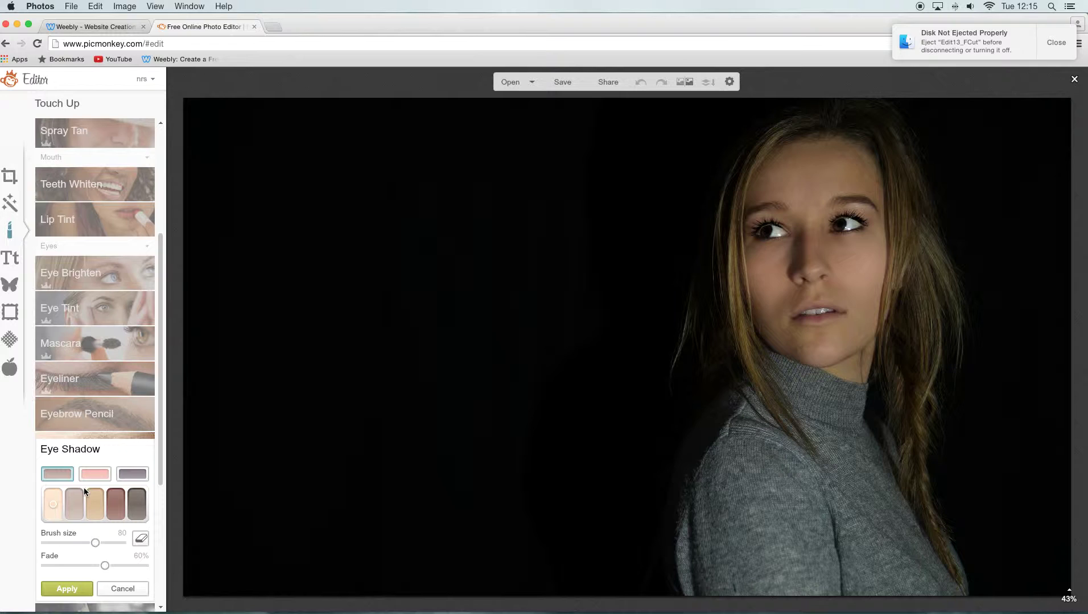
{"action": "left_click", "coordinate": [93, 471]}
{"action": "left_click", "coordinate": [65, 471]}
{"action": "left_click_drag", "start_coordinate": [854, 214], "coordinate": [871, 212]}
{"action": "mouse_move", "coordinate": [743, 194]}
{"action": "left_mouse_down"}
{"action": "mouse_move", "coordinate": [750, 224]}
{"action": "mouse_move", "coordinate": [762, 218]}
{"action": "left_mouse_up"}
{"action": "left_click", "coordinate": [69, 586]}
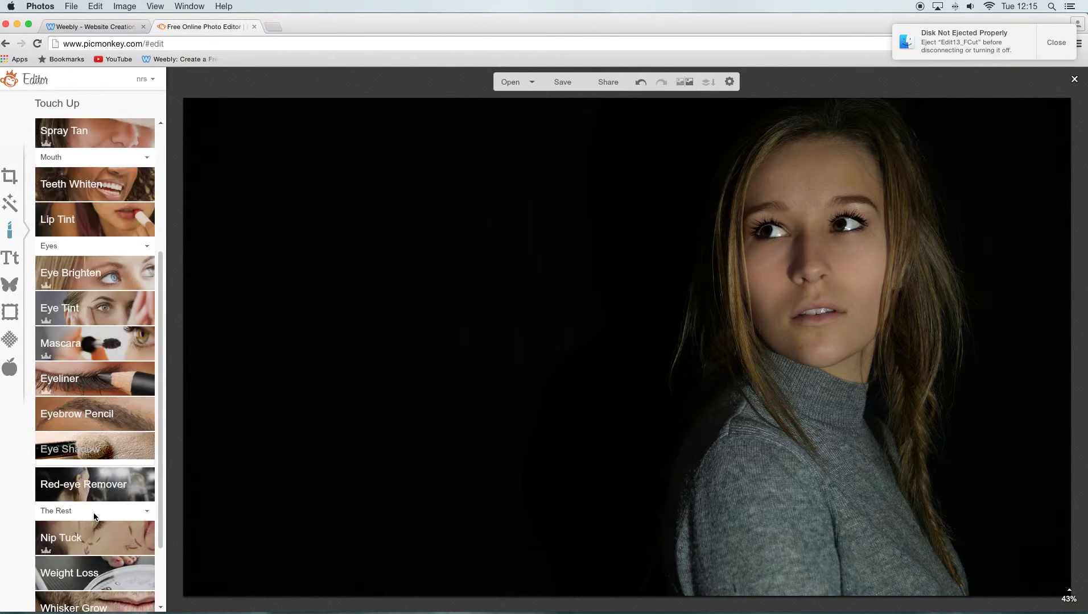
Paint Highlights on the hair beside the face with brush size 80 and 86% fade
{"action": "scroll", "coordinate": [151, 548], "scroll_direction": "down", "scroll_amount": 3}
{"action": "scroll", "coordinate": [151, 548], "scroll_direction": "down", "scroll_amount": 1}
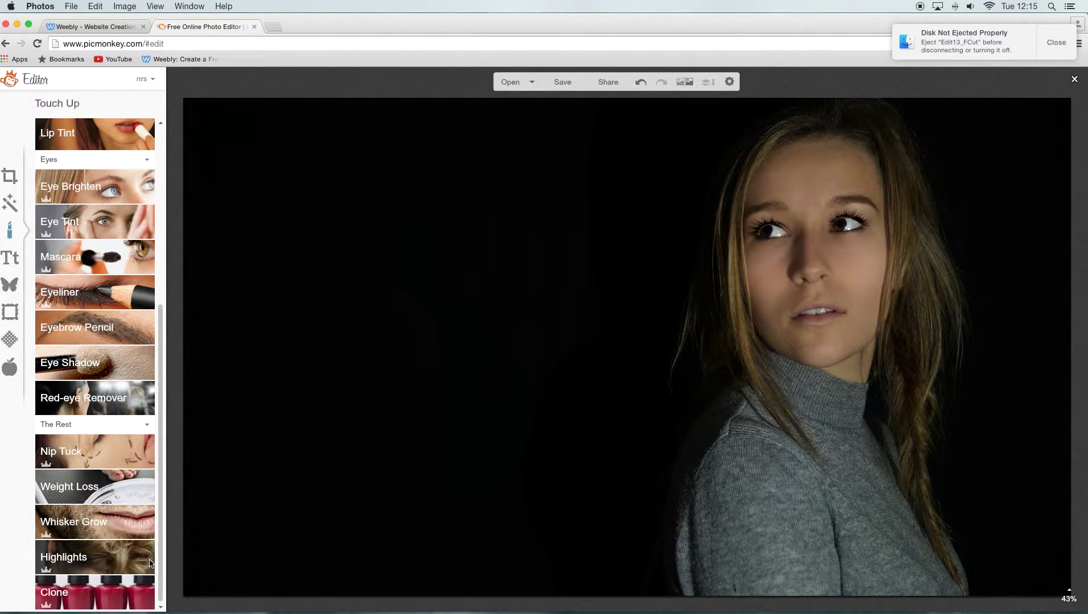
{"action": "left_click", "coordinate": [129, 557]}
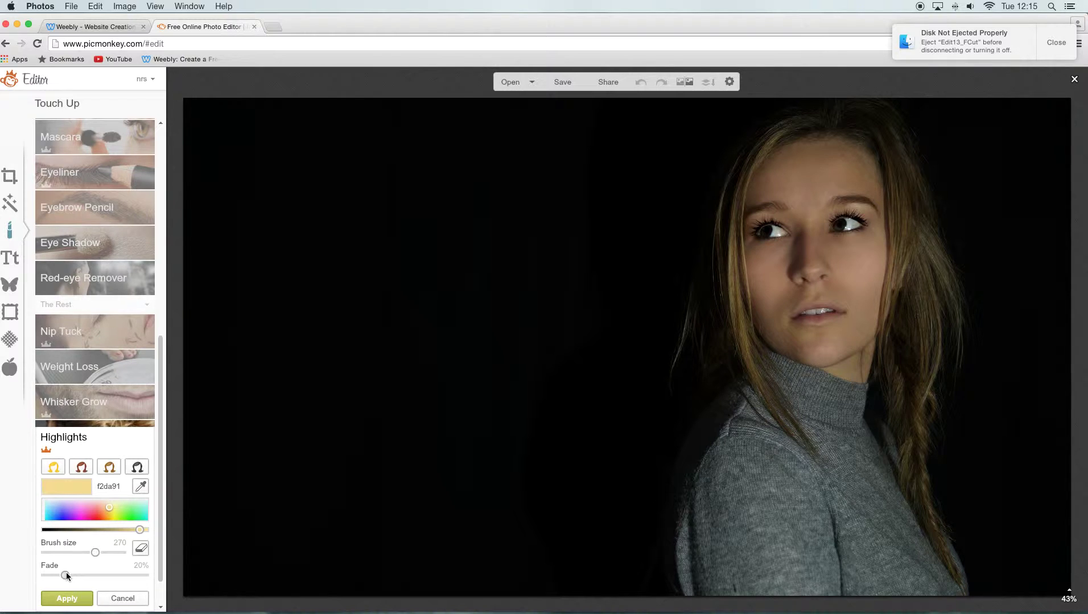
{"action": "left_click_drag", "start_coordinate": [53, 574], "coordinate": [97, 575]}
{"action": "left_click_drag", "start_coordinate": [185, 578], "coordinate": [155, 576]}
{"action": "mouse_move", "coordinate": [95, 552]}
{"action": "left_mouse_down"}
{"action": "mouse_move", "coordinate": [51, 553]}
{"action": "mouse_move", "coordinate": [71, 553]}
{"action": "left_mouse_up"}
{"action": "left_click_drag", "start_coordinate": [739, 278], "coordinate": [731, 277]}
Change the highlight colour to dark brown 3e2209, set brush size 101 and fade 100%, and apply Highlights
{"action": "left_click", "coordinate": [83, 468]}
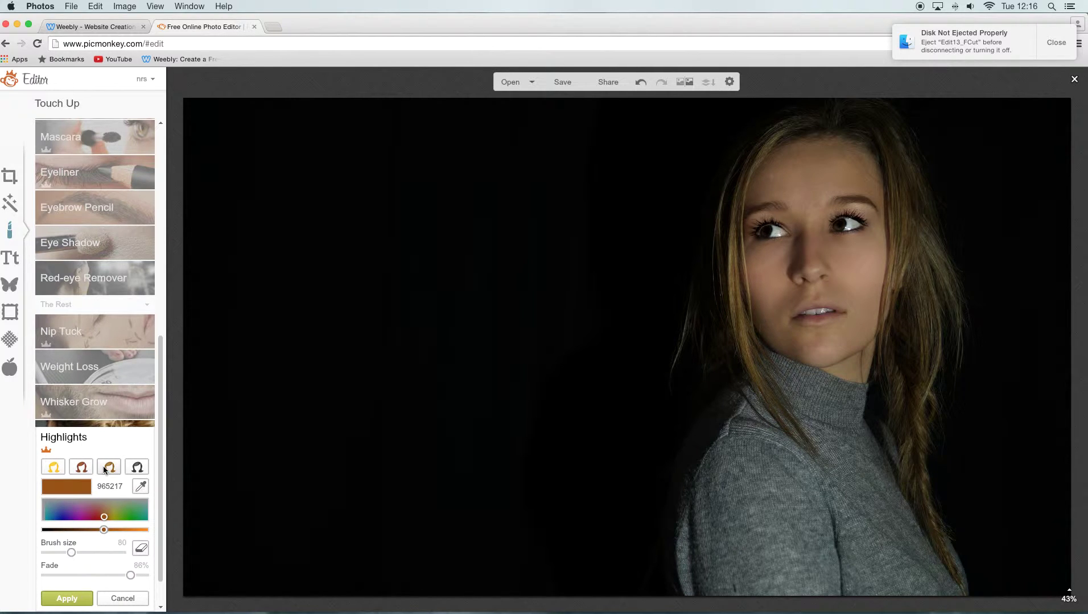
{"action": "left_click", "coordinate": [78, 531]}
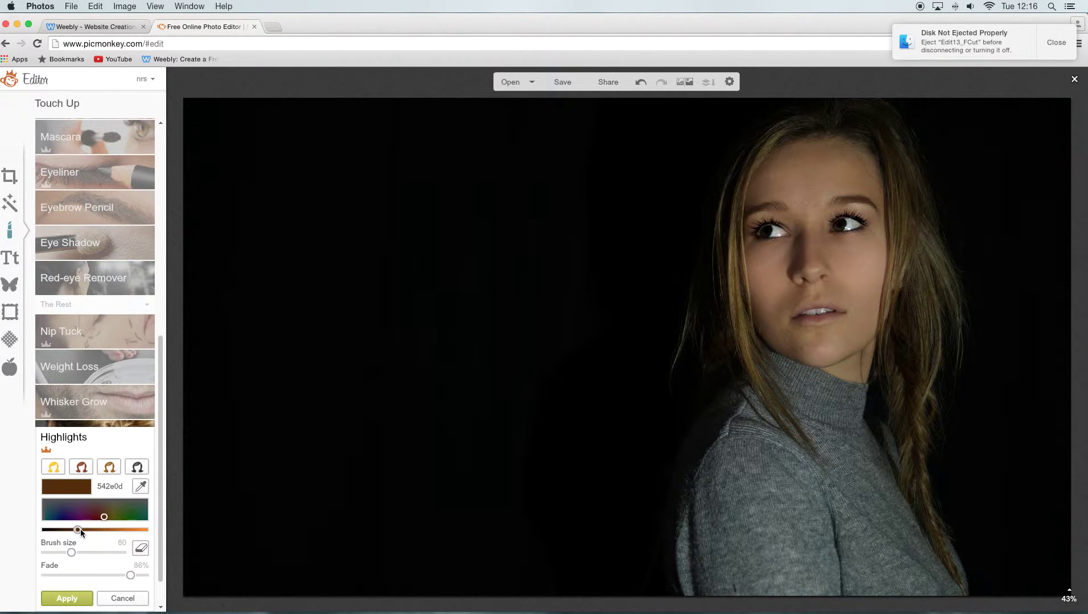
{"action": "left_click_drag", "start_coordinate": [78, 530], "coordinate": [69, 530]}
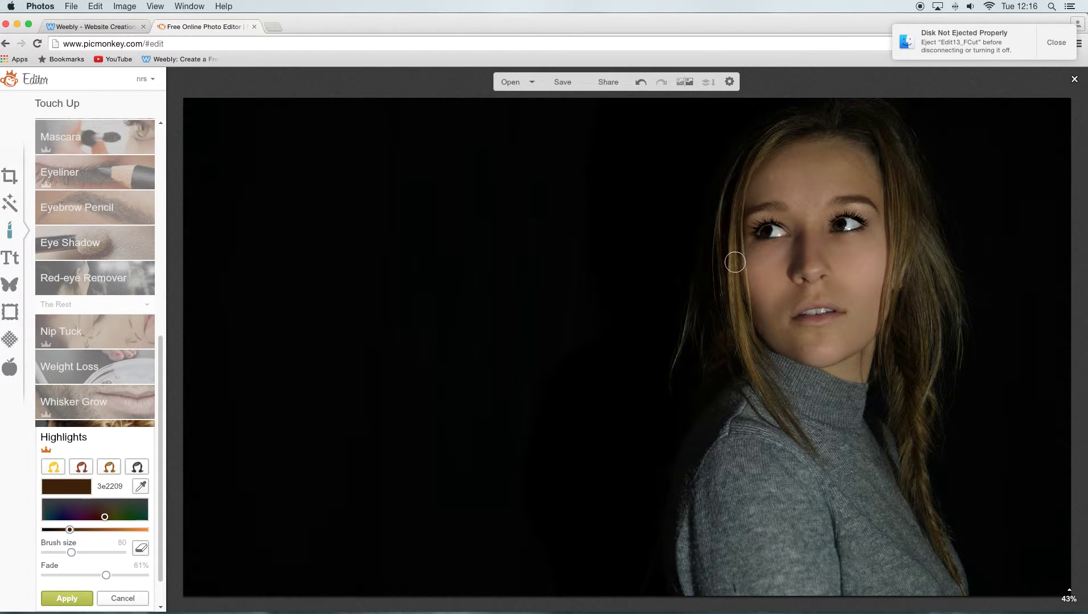
{"action": "left_click_drag", "start_coordinate": [104, 576], "coordinate": [171, 579]}
{"action": "left_click_drag", "start_coordinate": [74, 553], "coordinate": [78, 553]}
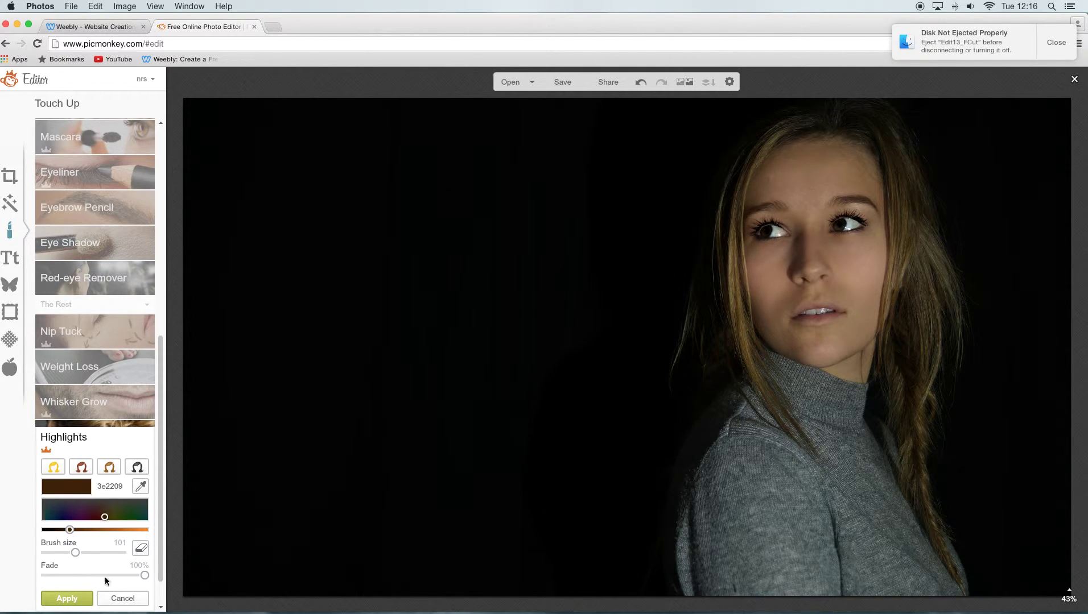
{"action": "left_click", "coordinate": [72, 597]}
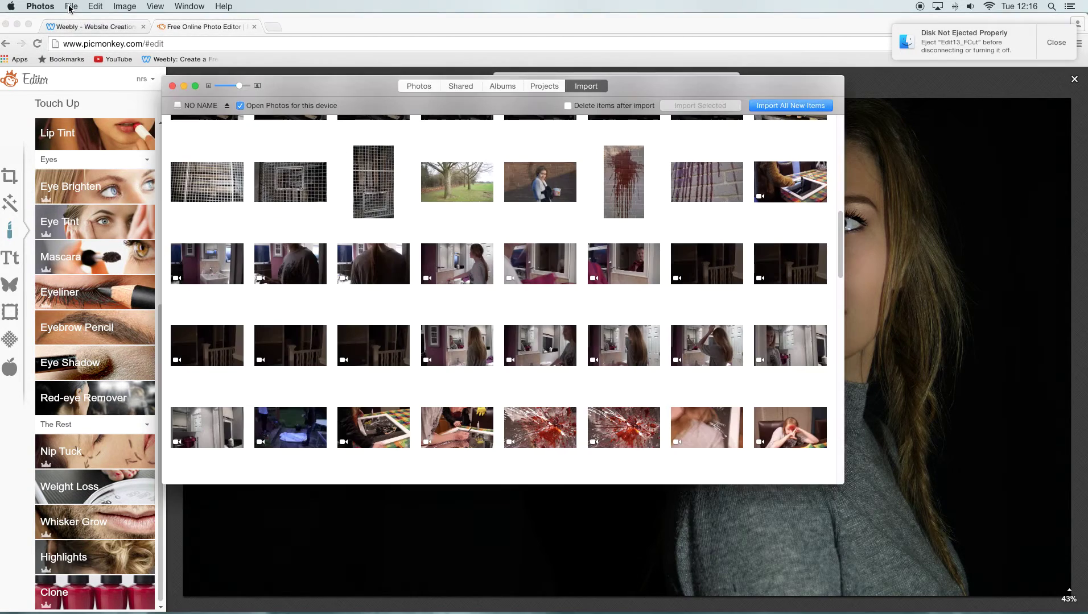
{"action": "left_click", "coordinate": [70, 7]}
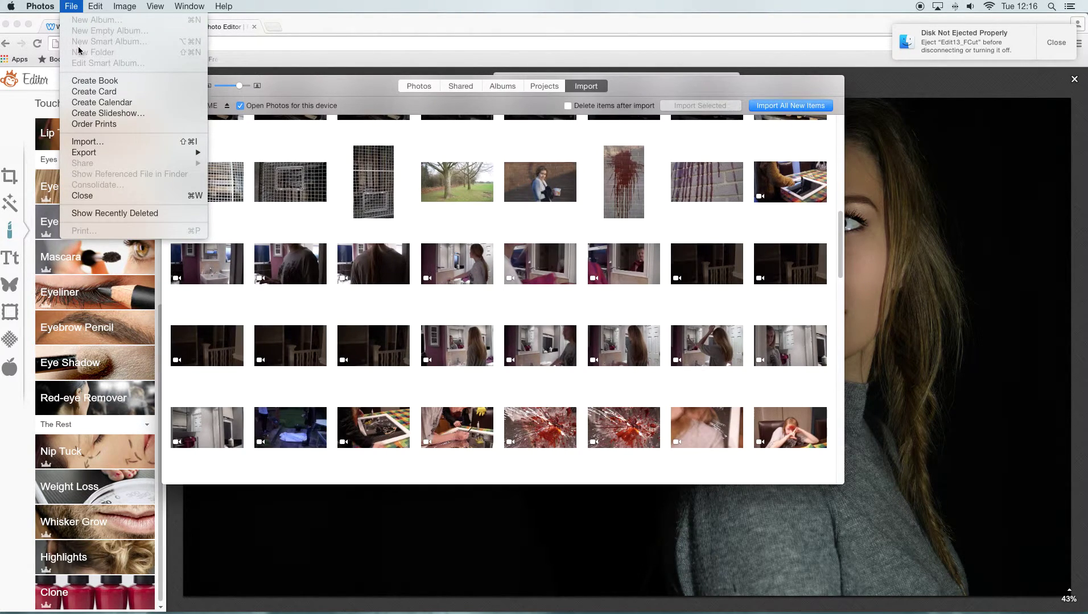
{"action": "left_click", "coordinate": [956, 129]}
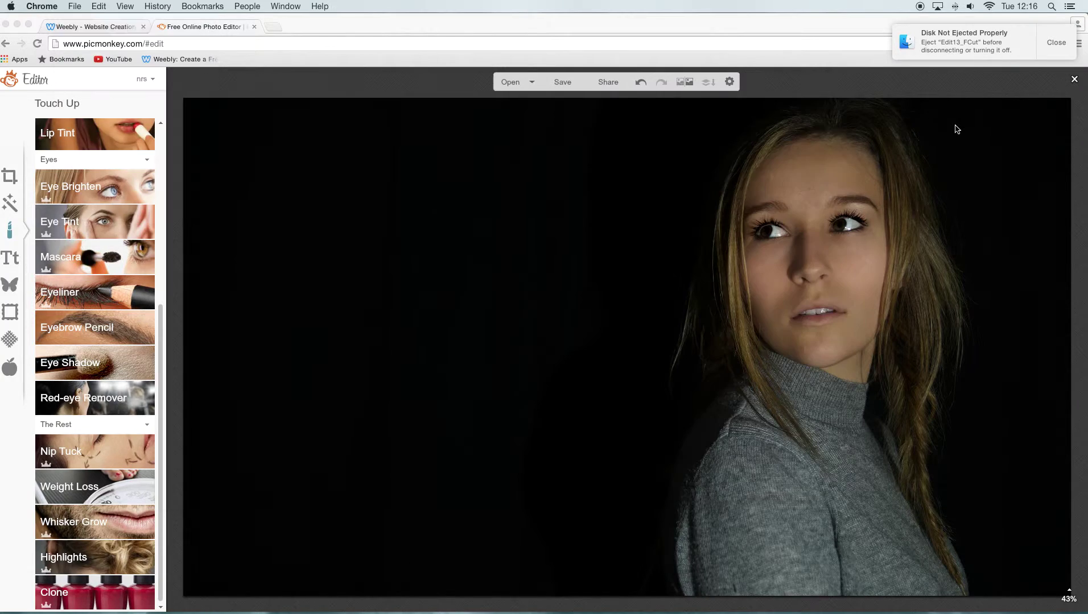
{"action": "left_click", "coordinate": [74, 6]}
{"action": "left_click", "coordinate": [70, 7]}
{"action": "left_click", "coordinate": [80, 6]}
{"action": "left_click", "coordinate": [78, 6]}
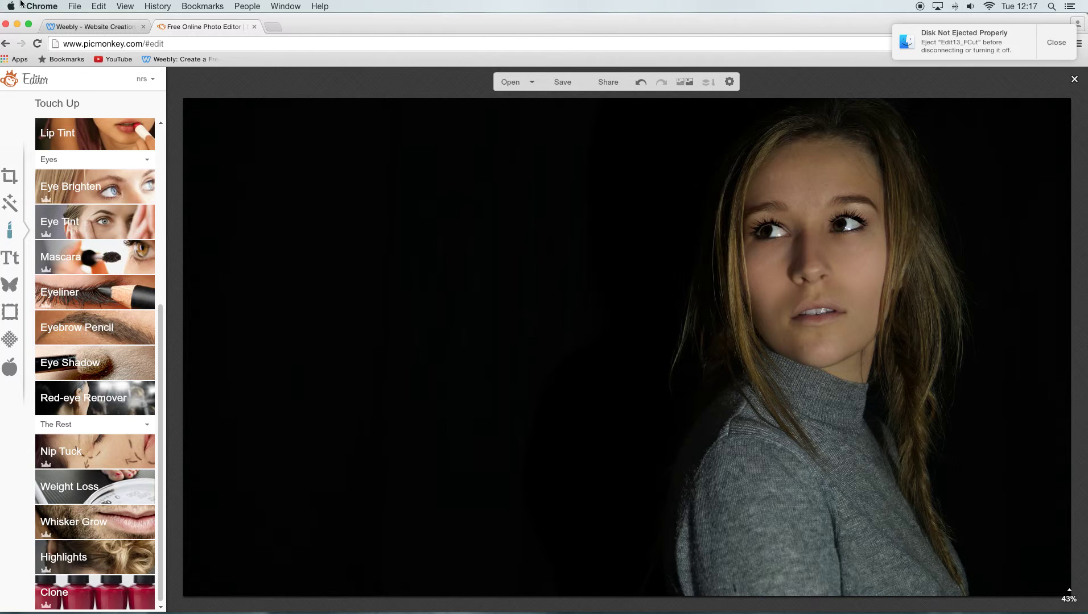
{"action": "left_click", "coordinate": [74, 6]}
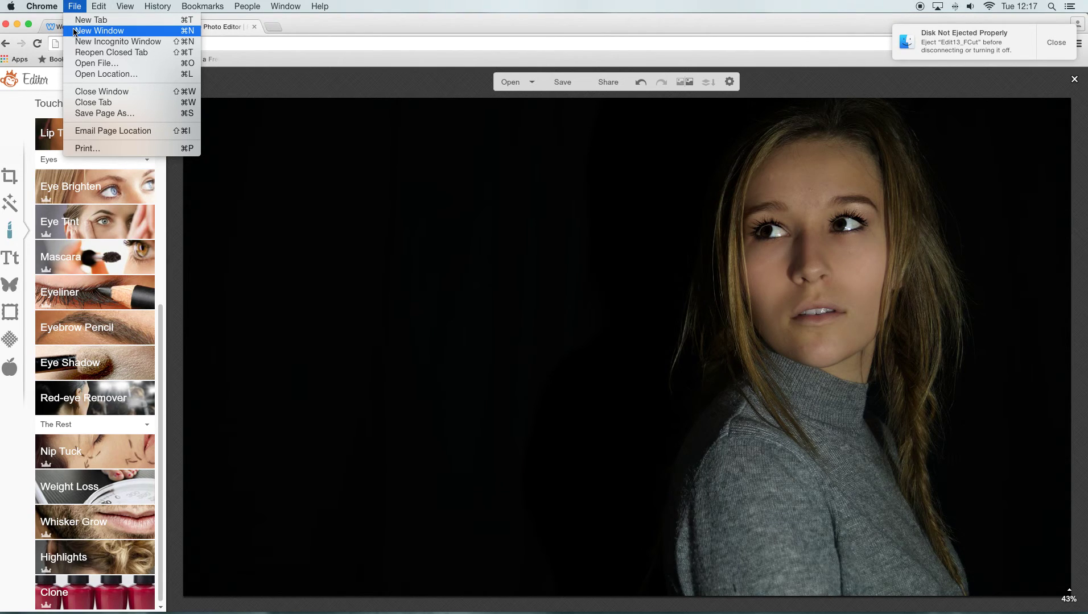
{"action": "left_click", "coordinate": [258, 297]}
{"action": "mouse_move", "coordinate": [579, 612]}
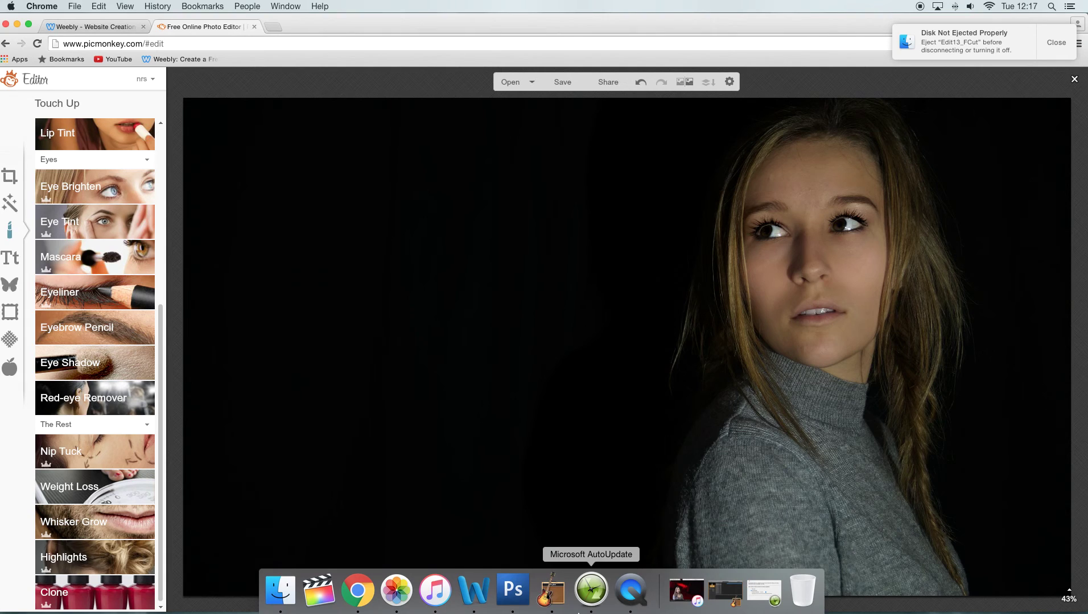
{"action": "right_click", "coordinate": [623, 599]}
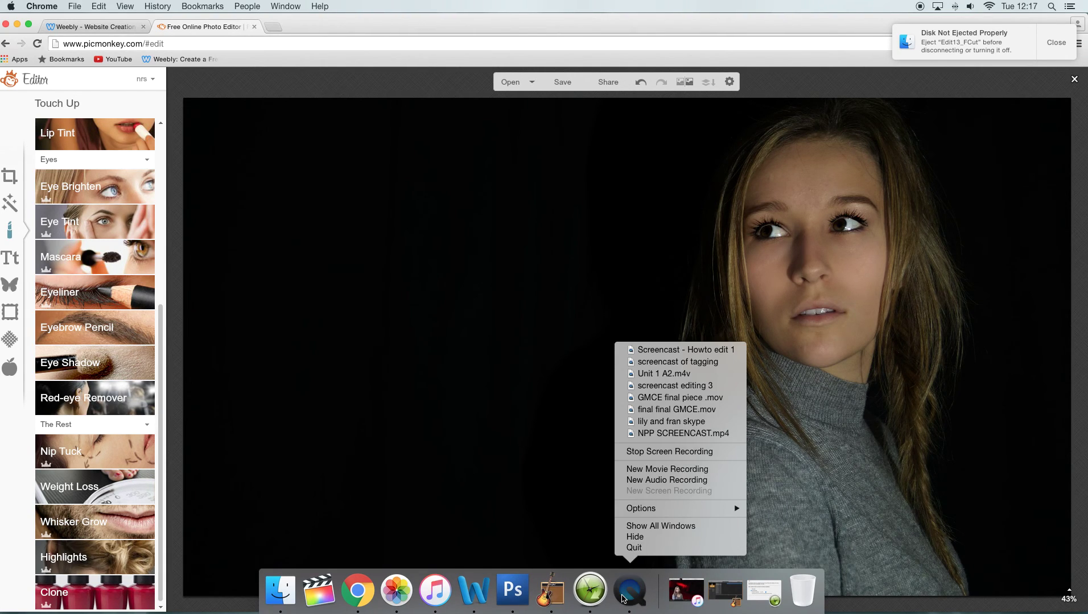